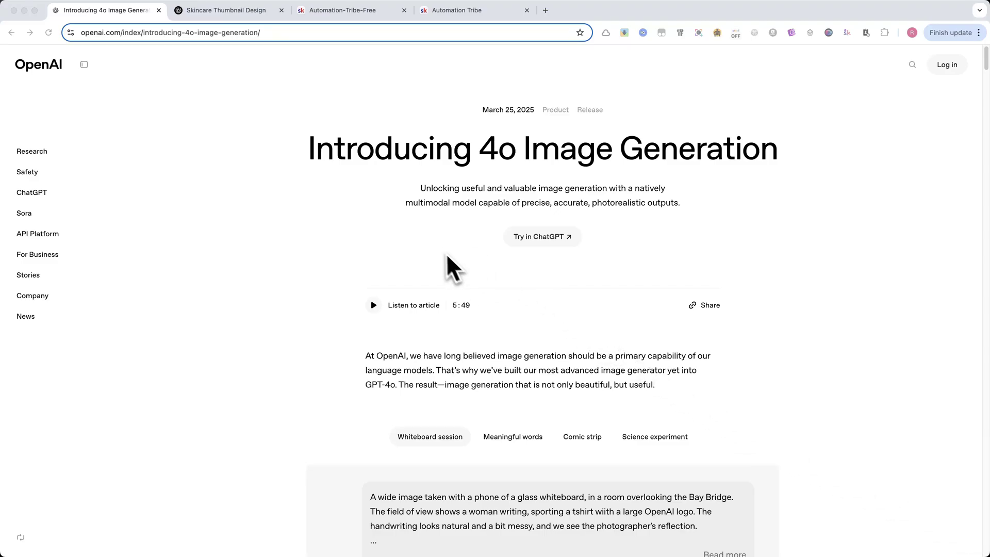
{"action": "scroll", "coordinate": [452, 267], "scroll_direction": "down", "scroll_amount": 3}
{"action": "scroll", "coordinate": [432, 222], "scroll_direction": "up", "scroll_amount": 3}
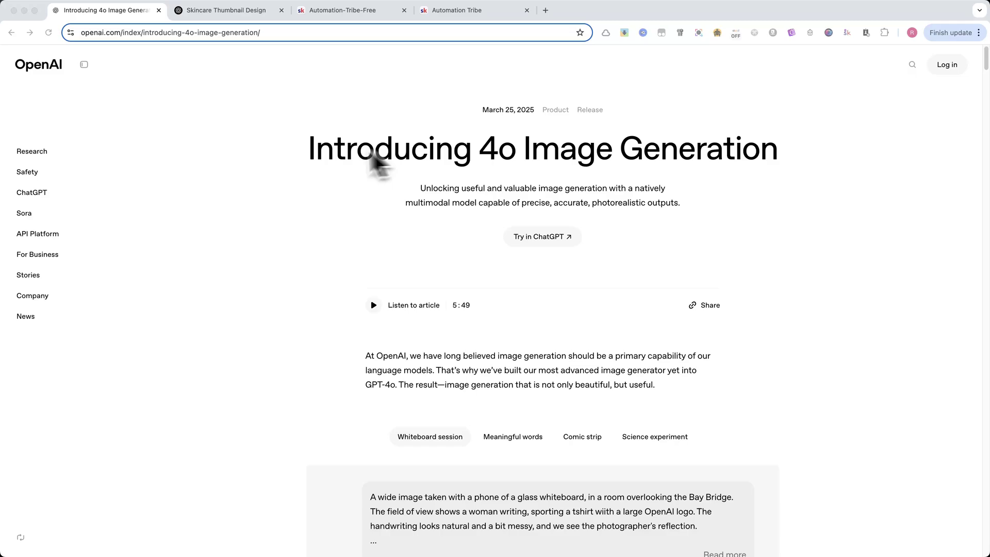
{"action": "left_click_drag", "start_coordinate": [778, 149], "coordinate": [308, 163]}
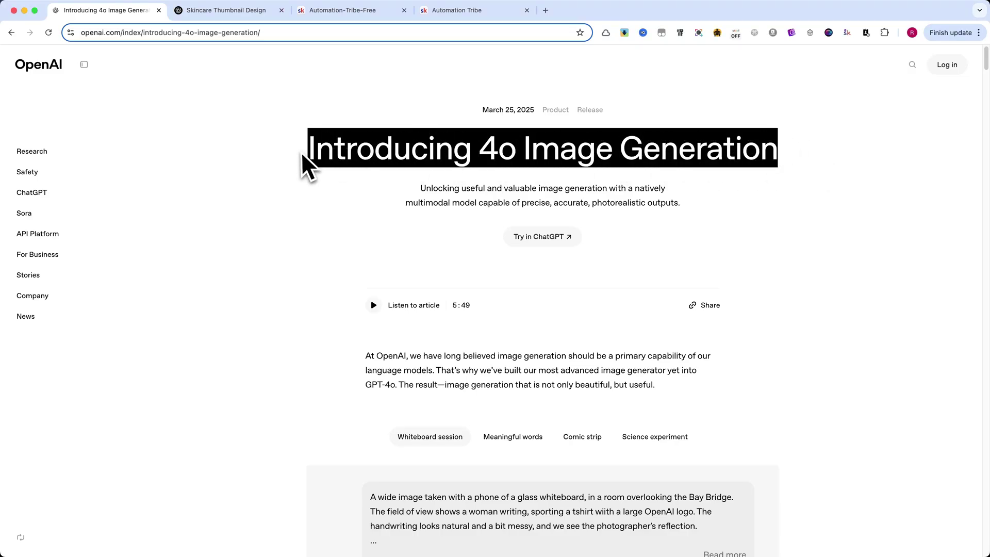
Step: Browse the 4o Image Generation article, then return to the Skincare Thumbnail Design conversation
{"action": "left_click", "coordinate": [387, 155]}
{"action": "scroll", "coordinate": [389, 187], "scroll_direction": "down", "scroll_amount": 1}
{"action": "scroll", "coordinate": [388, 187], "scroll_direction": "down", "scroll_amount": 10}
{"action": "scroll", "coordinate": [388, 187], "scroll_direction": "down", "scroll_amount": 8}
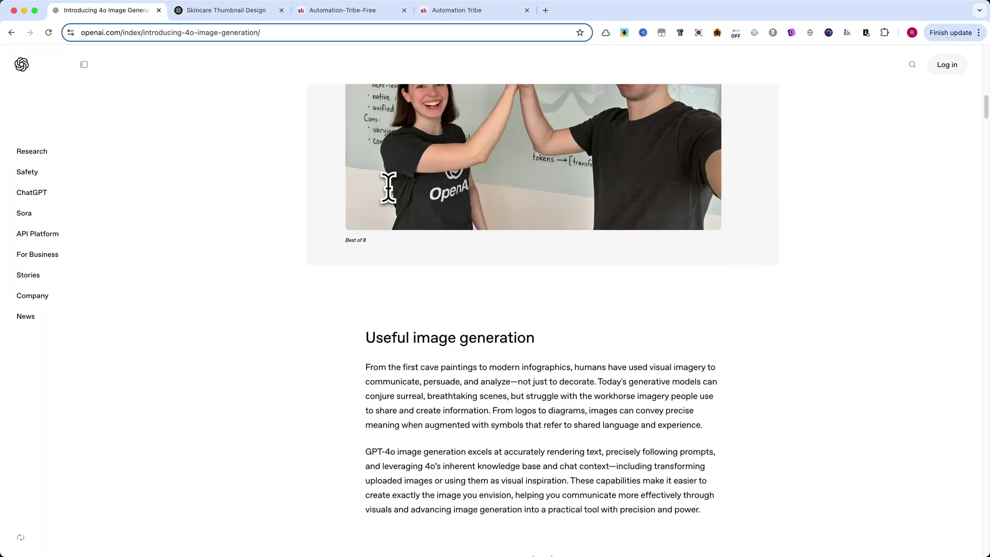
{"action": "scroll", "coordinate": [389, 187], "scroll_direction": "down", "scroll_amount": 8}
{"action": "scroll", "coordinate": [389, 187], "scroll_direction": "down", "scroll_amount": 5}
{"action": "left_click", "coordinate": [225, 10]}
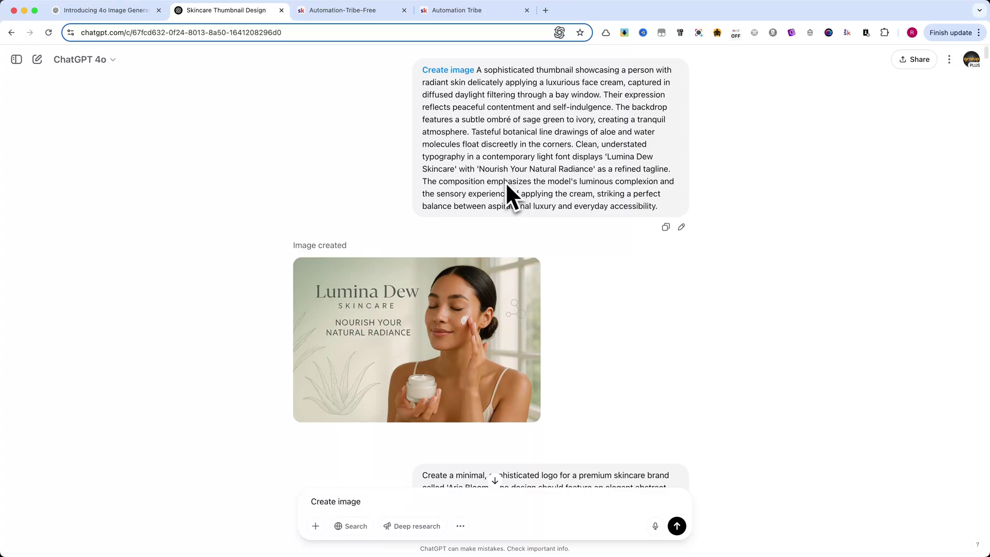
{"action": "left_click", "coordinate": [107, 10]}
{"action": "scroll", "coordinate": [447, 202], "scroll_direction": "down", "scroll_amount": 10}
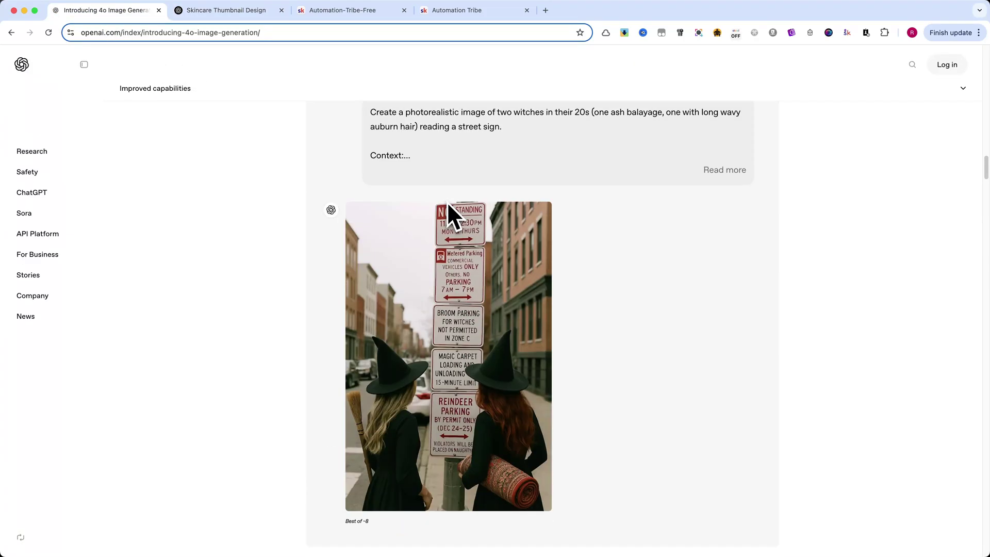
{"action": "scroll", "coordinate": [448, 240], "scroll_direction": "down", "scroll_amount": 3}
{"action": "scroll", "coordinate": [371, 255], "scroll_direction": "down", "scroll_amount": 8}
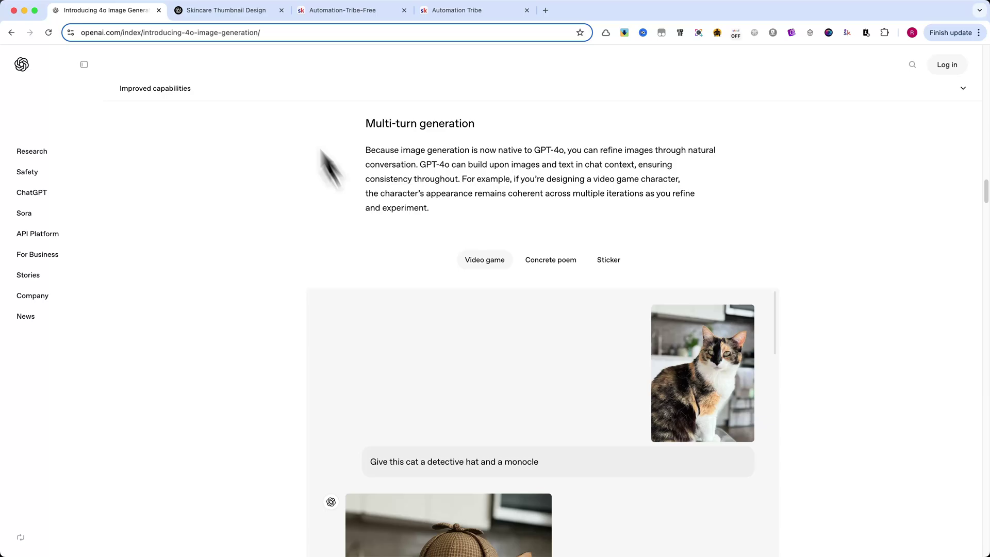
{"action": "left_click", "coordinate": [229, 10]}
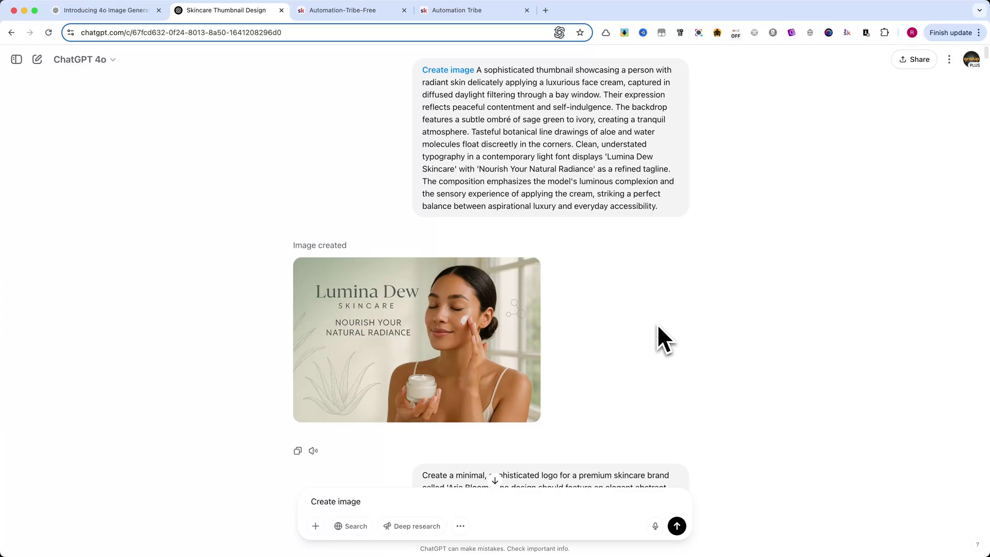
{"action": "scroll", "coordinate": [657, 324], "scroll_direction": "down", "scroll_amount": 3}
{"action": "double_click", "coordinate": [423, 368]}
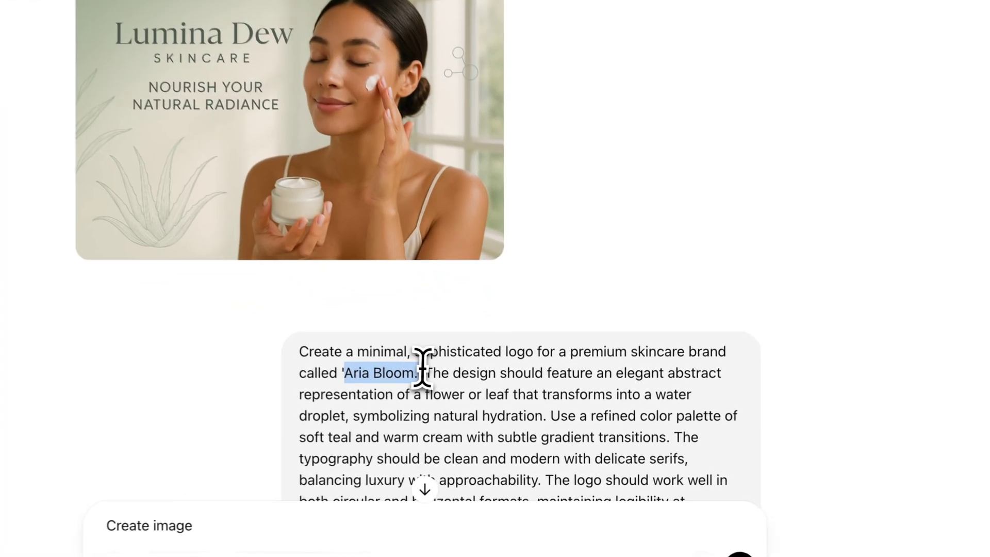
{"action": "left_click", "coordinate": [673, 248]}
{"action": "scroll", "coordinate": [688, 252], "scroll_direction": "up", "scroll_amount": 3}
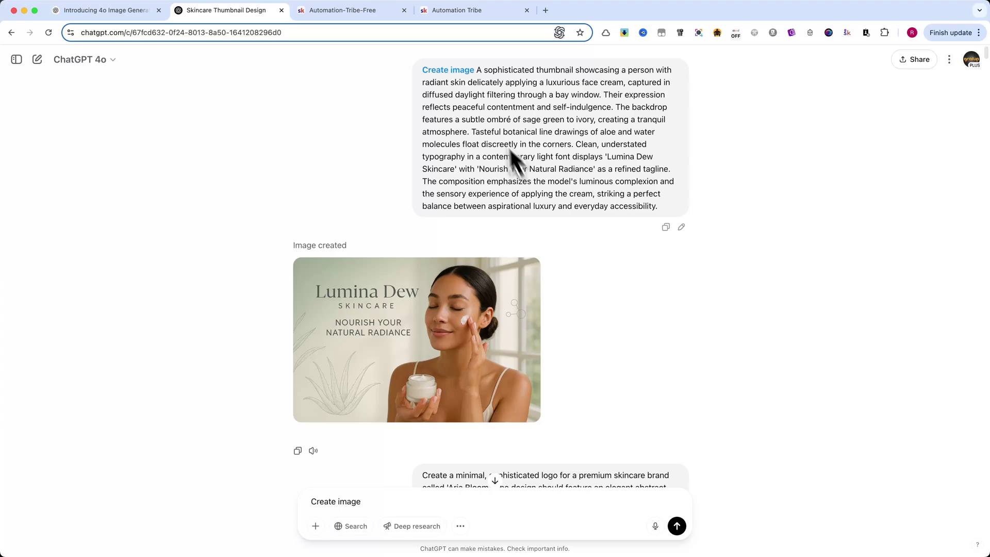
{"action": "left_click_drag", "start_coordinate": [478, 70], "coordinate": [533, 120]}
{"action": "left_click_drag", "start_coordinate": [433, 123], "coordinate": [693, 310]}
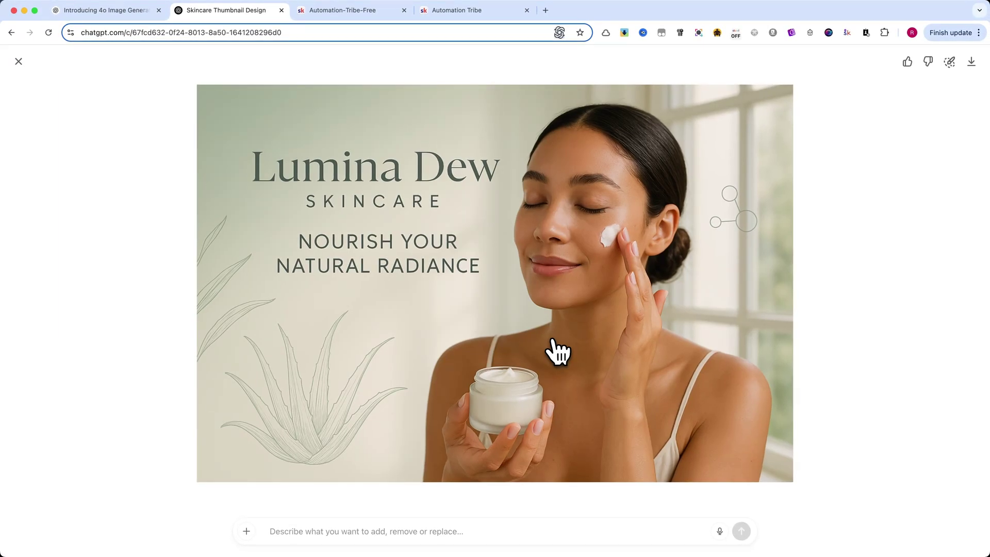
{"action": "key", "text": "Escape"}
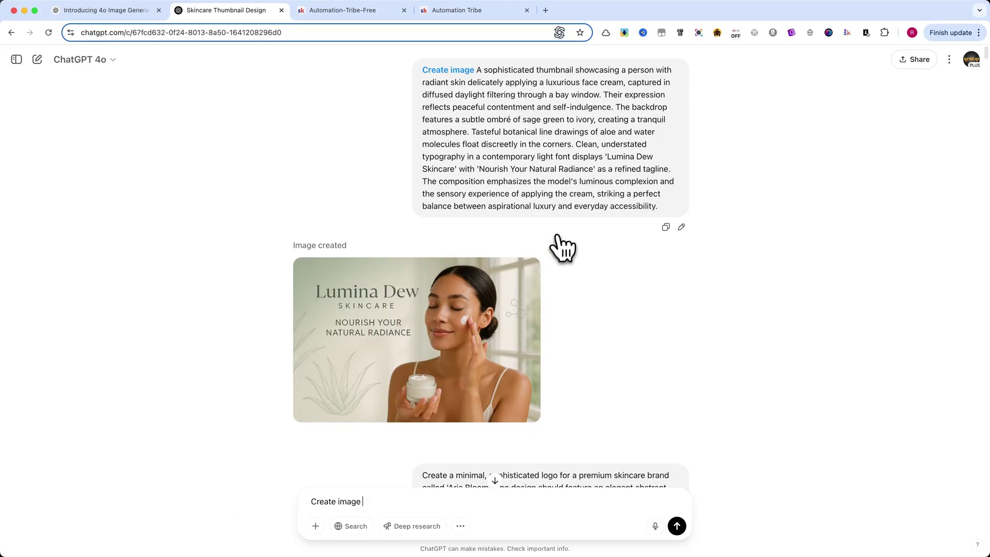
{"action": "scroll", "coordinate": [630, 186], "scroll_direction": "down", "scroll_amount": 5}
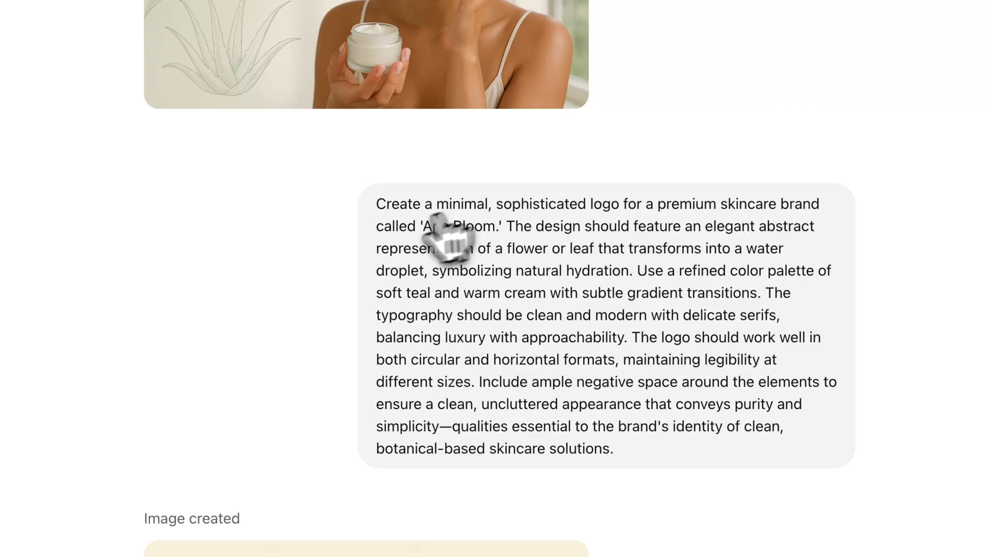
Step: Highlight the logo prompt and view the teal leaf-and-droplet Aria Bloom logo full size
{"action": "left_click_drag", "start_coordinate": [372, 202], "coordinate": [668, 476]}
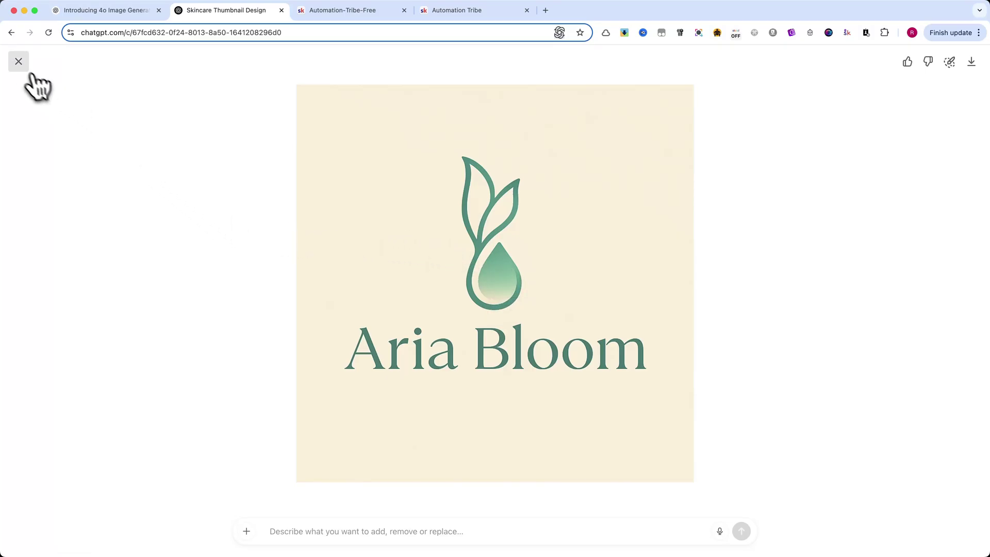
{"action": "left_click", "coordinate": [19, 62]}
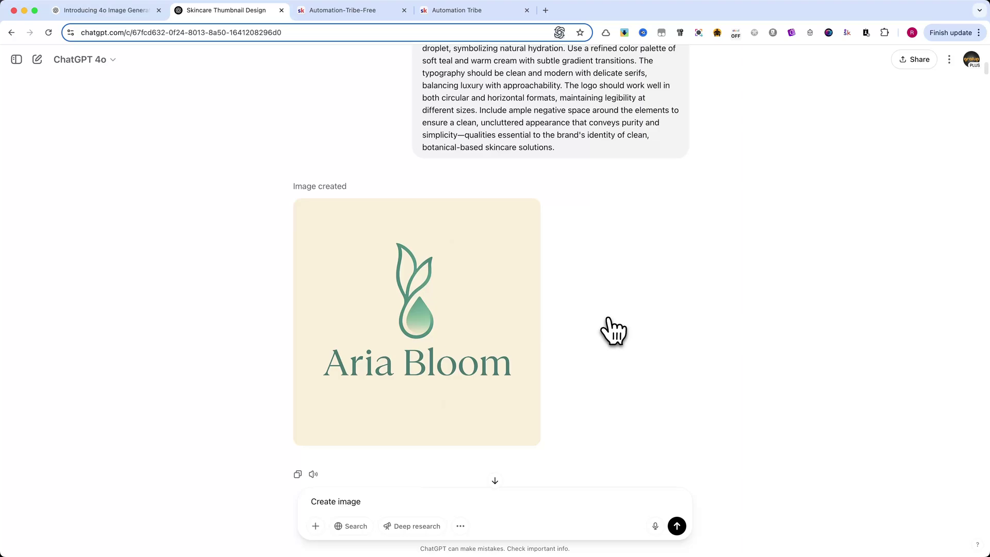
{"action": "mouse_move", "coordinate": [465, 325]}
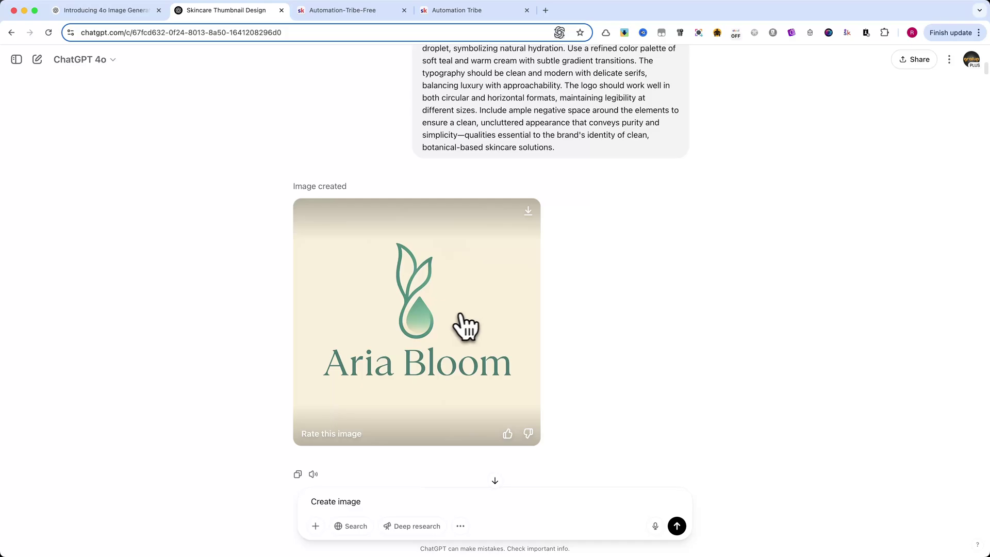
{"action": "scroll", "coordinate": [607, 334], "scroll_direction": "down", "scroll_amount": 3}
{"action": "scroll", "coordinate": [607, 334], "scroll_direction": "down", "scroll_amount": 3}
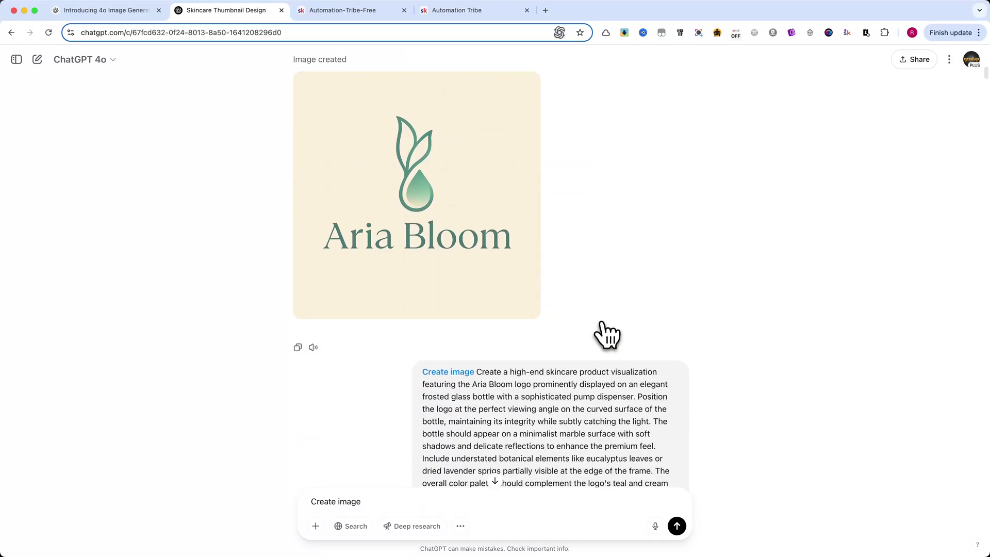
{"action": "scroll", "coordinate": [607, 334], "scroll_direction": "down", "scroll_amount": 3}
{"action": "scroll", "coordinate": [607, 335], "scroll_direction": "down", "scroll_amount": 2}
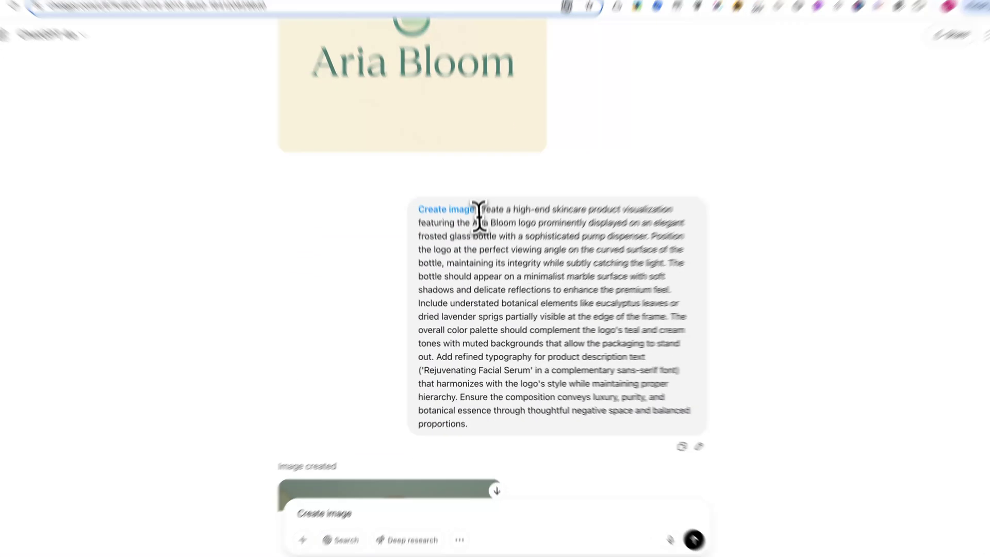
Step: Highlight the bottle prompt and view the Rejuvenating Facial Serum image full size
{"action": "left_click_drag", "start_coordinate": [477, 214], "coordinate": [528, 409]}
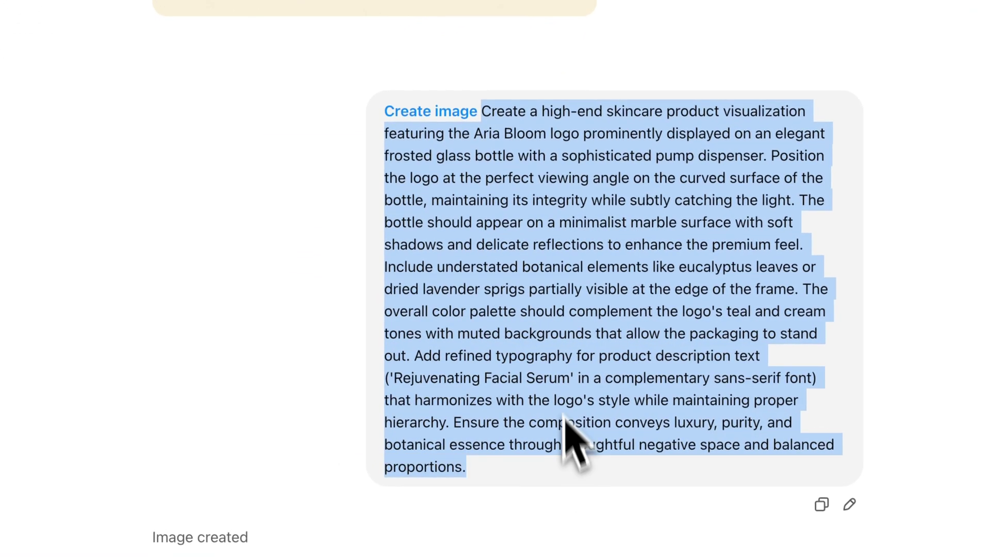
{"action": "scroll", "coordinate": [573, 433], "scroll_direction": "down", "scroll_amount": 5}
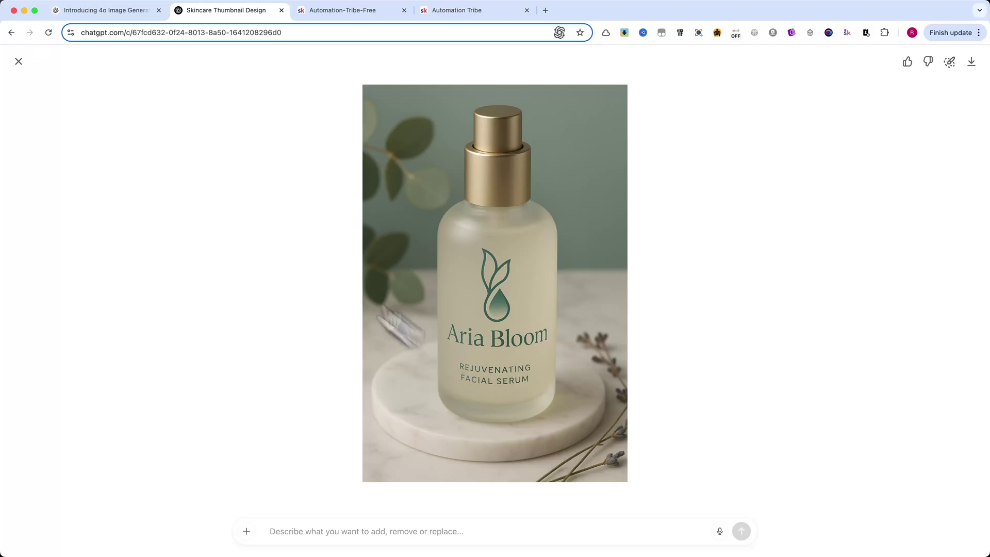
{"action": "left_click", "coordinate": [20, 61]}
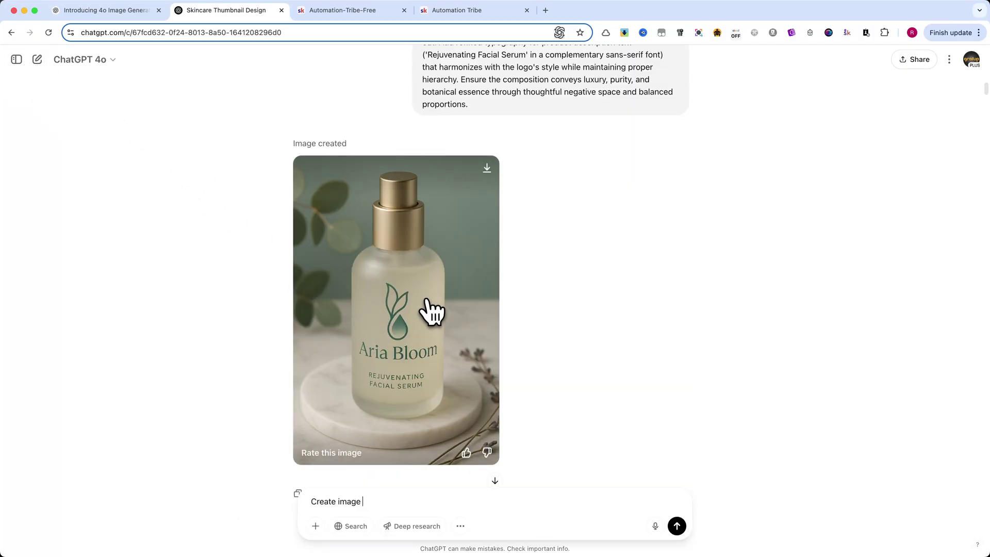
{"action": "mouse_move", "coordinate": [396, 310]}
{"action": "scroll", "coordinate": [418, 347], "scroll_direction": "down", "scroll_amount": 5}
{"action": "scroll", "coordinate": [418, 346], "scroll_direction": "down", "scroll_amount": 3}
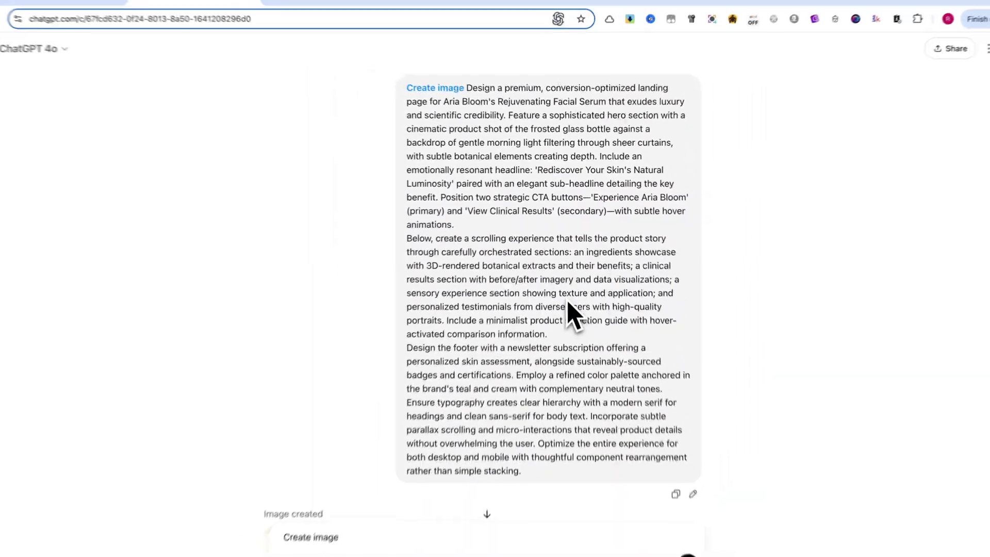
{"action": "scroll", "coordinate": [567, 293], "scroll_direction": "down", "scroll_amount": 10}
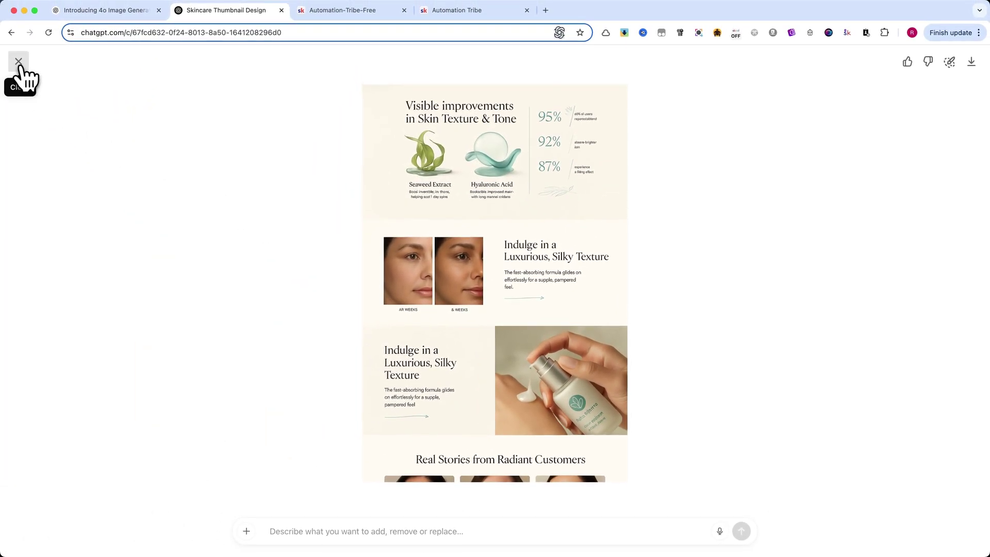
Step: Close the full-size landing-page mockup with skin texture stats and customer stories
{"action": "left_click", "coordinate": [18, 62]}
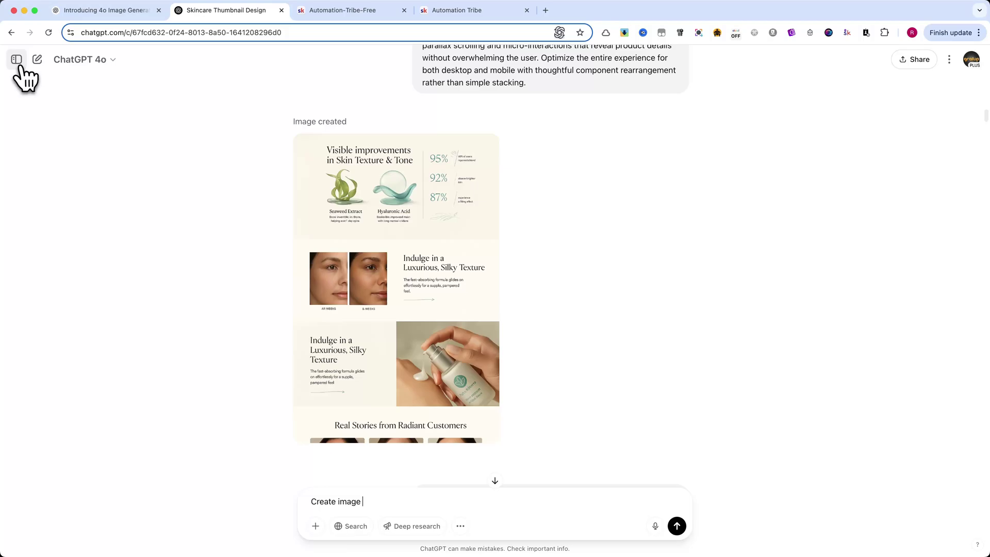
{"action": "scroll", "coordinate": [451, 257], "scroll_direction": "down", "scroll_amount": 10}
{"action": "scroll", "coordinate": [451, 257], "scroll_direction": "down", "scroll_amount": 3}
{"action": "scroll", "coordinate": [451, 256], "scroll_direction": "down", "scroll_amount": 2}
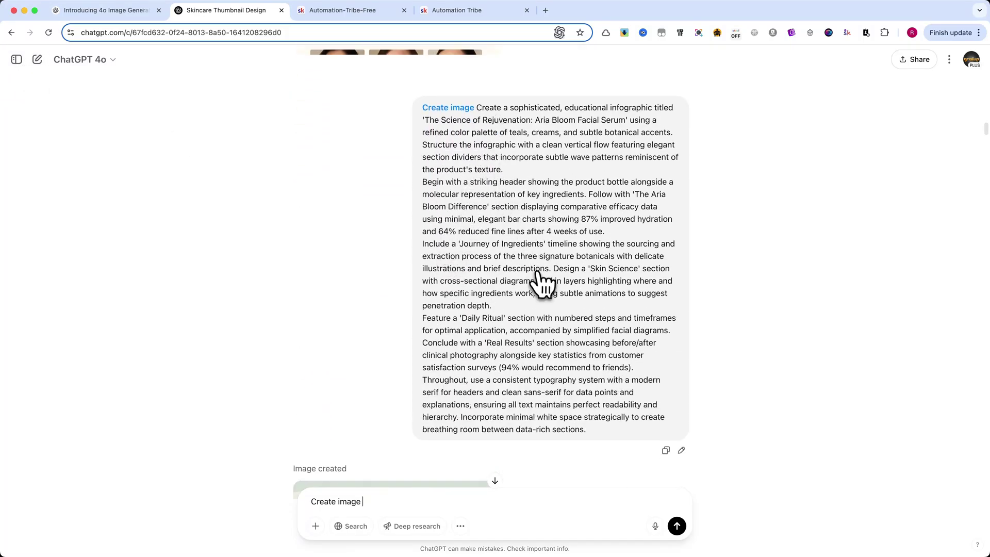
{"action": "scroll", "coordinate": [528, 288], "scroll_direction": "down", "scroll_amount": 8}
{"action": "scroll", "coordinate": [529, 287], "scroll_direction": "down", "scroll_amount": 3}
Step: View 'The Aria Bloom Difference' infographic full size, then close it
{"action": "left_click", "coordinate": [520, 290]}
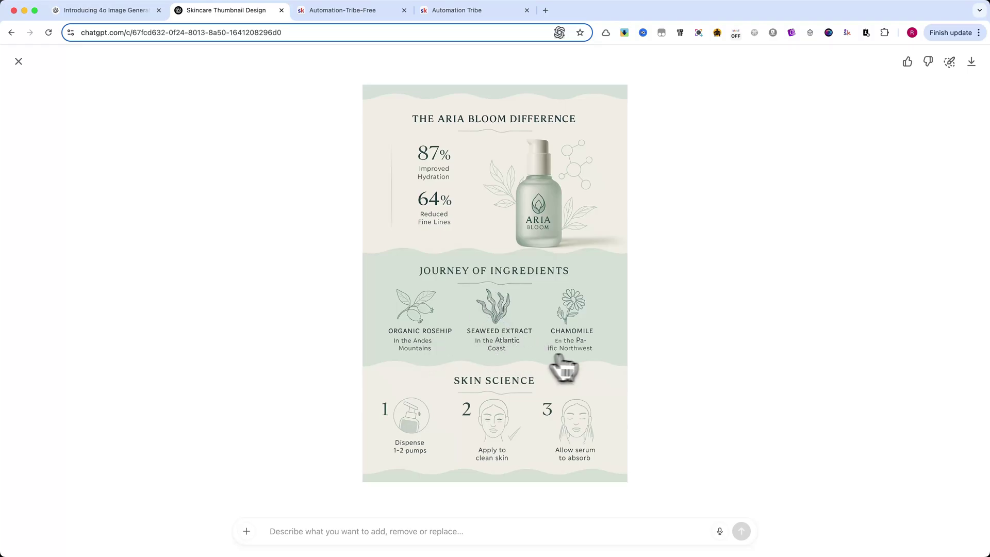
{"action": "left_click", "coordinate": [596, 370]}
{"action": "scroll", "coordinate": [434, 279], "scroll_direction": "down", "scroll_amount": 2}
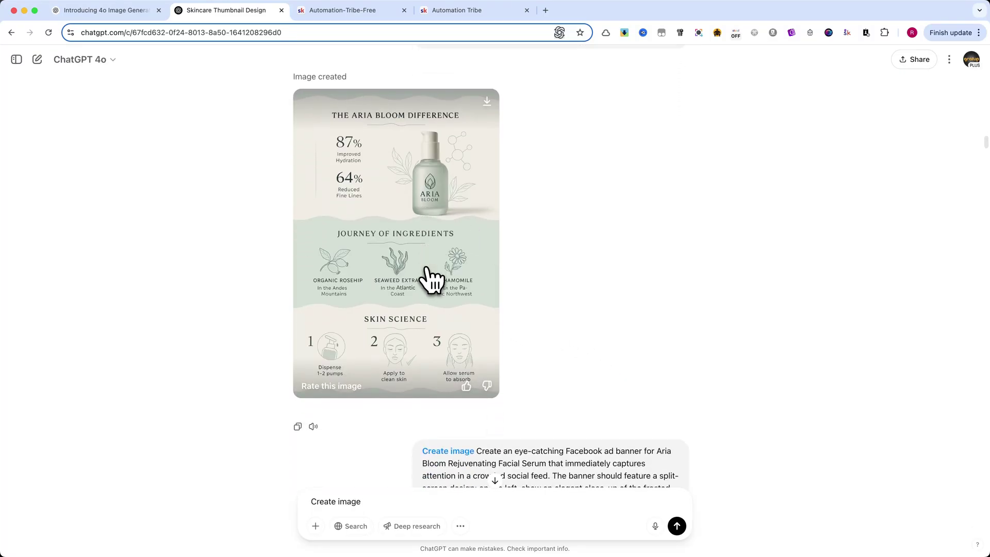
{"action": "scroll", "coordinate": [432, 279], "scroll_direction": "up", "scroll_amount": 1}
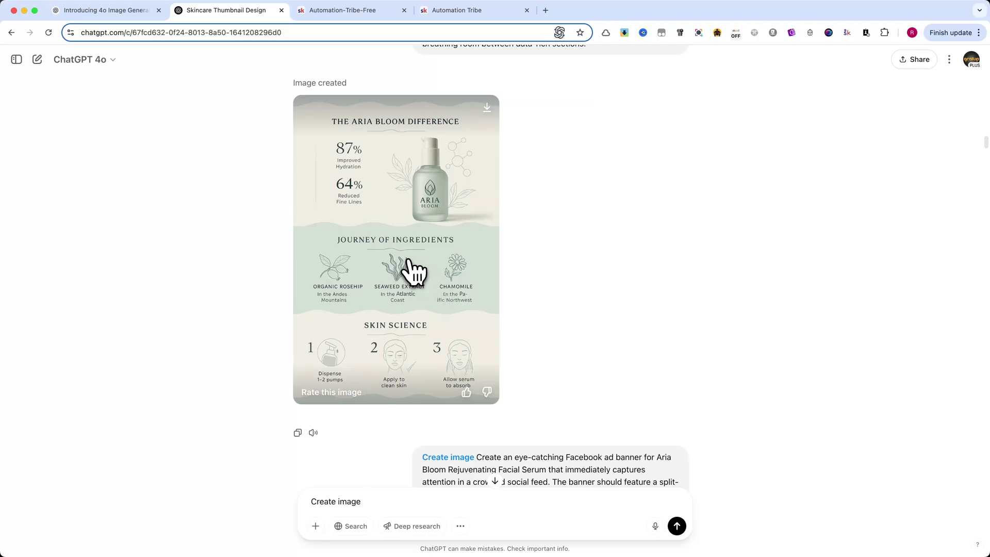
{"action": "scroll", "coordinate": [414, 271], "scroll_direction": "down", "scroll_amount": 2}
{"action": "scroll", "coordinate": [415, 271], "scroll_direction": "up", "scroll_amount": 2}
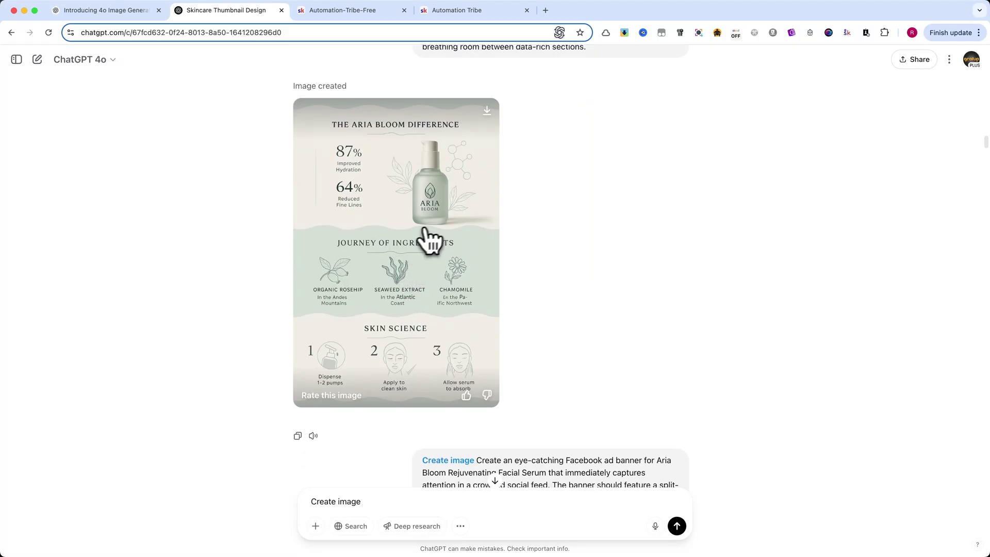
{"action": "scroll", "coordinate": [430, 241], "scroll_direction": "down", "scroll_amount": 4}
{"action": "scroll", "coordinate": [441, 260], "scroll_direction": "down", "scroll_amount": 1}
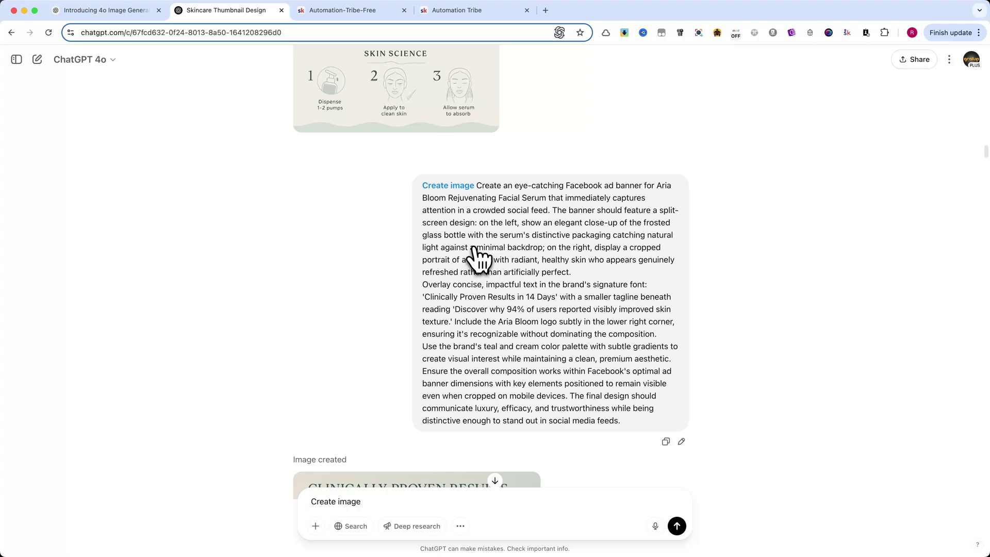
{"action": "scroll", "coordinate": [480, 255], "scroll_direction": "down", "scroll_amount": 1}
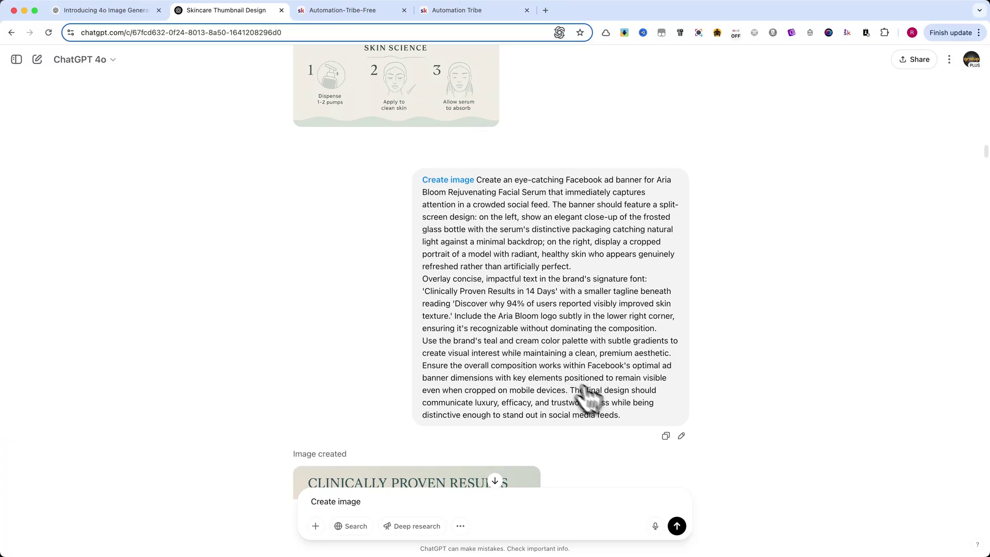
{"action": "scroll", "coordinate": [580, 445], "scroll_direction": "down", "scroll_amount": 5}
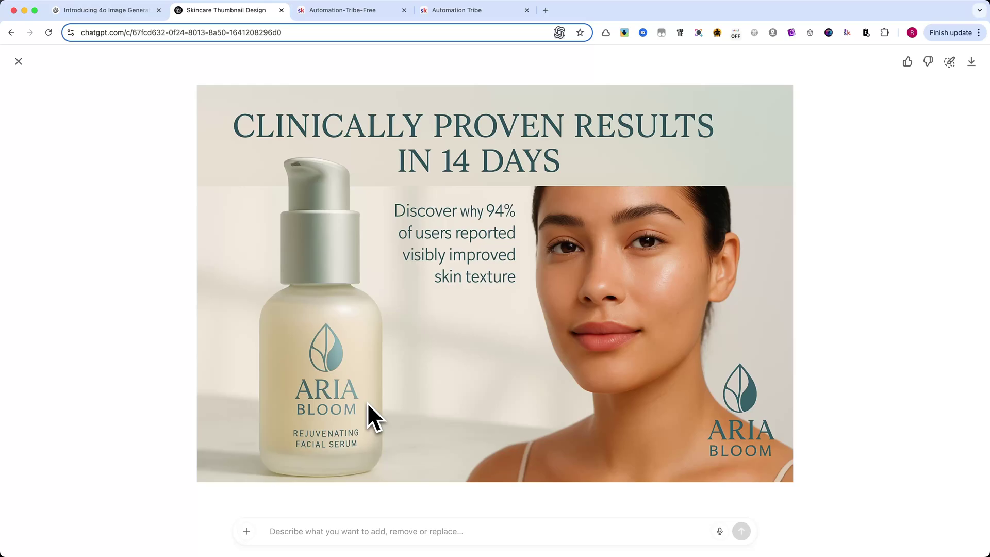
Step: Close the full-size 'Clinically Proven Results in 14 Days' Facebook ad banner
{"action": "left_click", "coordinate": [332, 361]}
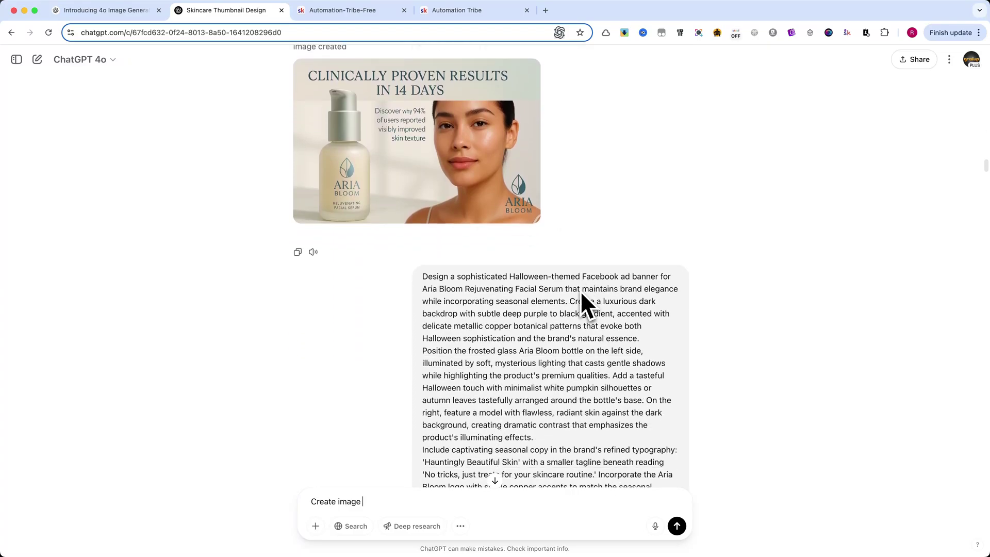
{"action": "scroll", "coordinate": [580, 290], "scroll_direction": "down", "scroll_amount": 3}
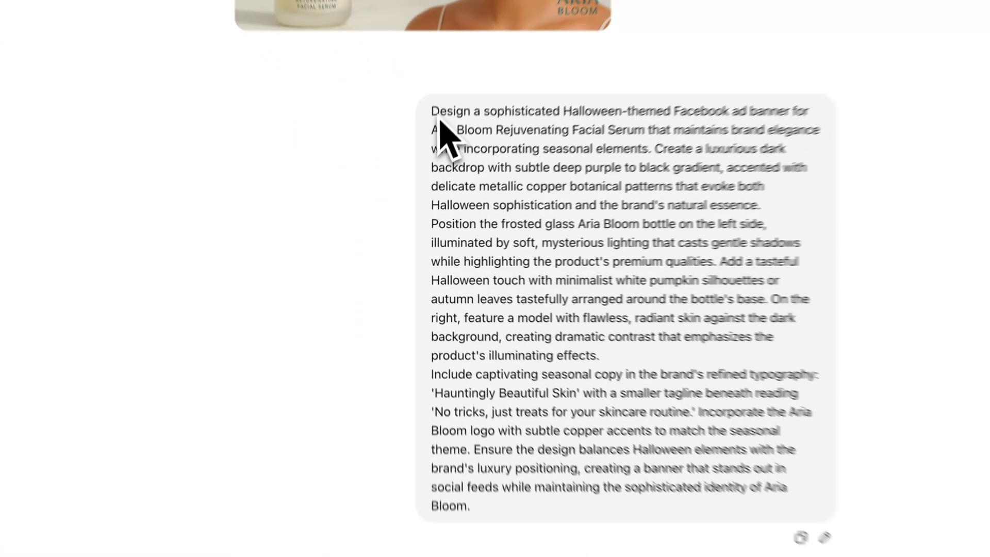
Step: Select the Halloween prompt and view the 'Hauntingly Beautiful Skin' banner full size
{"action": "left_click", "coordinate": [434, 110]}
{"action": "left_click", "coordinate": [500, 495], "text": "shift"}
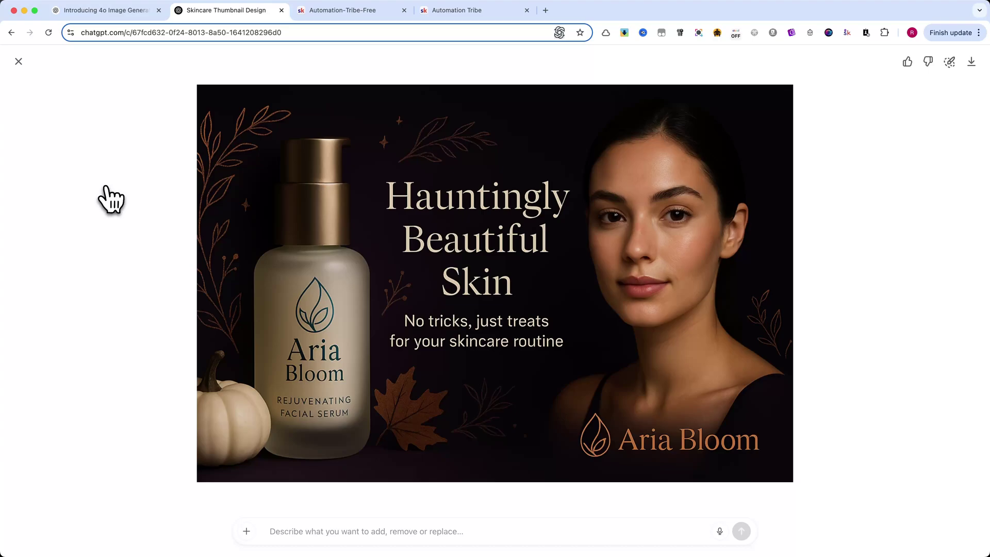
{"action": "left_click", "coordinate": [20, 62]}
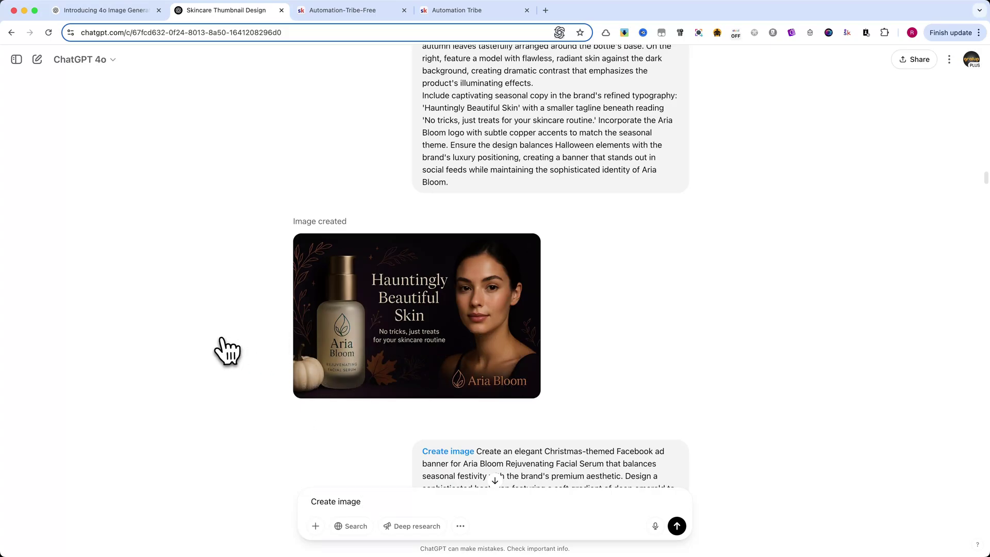
{"action": "mouse_move", "coordinate": [417, 315]}
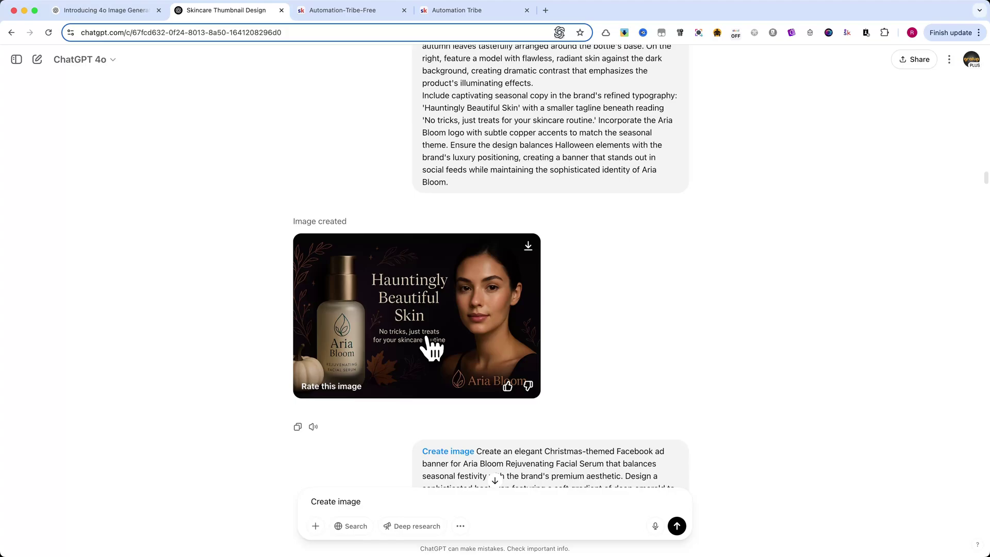
{"action": "scroll", "coordinate": [432, 347], "scroll_direction": "down", "scroll_amount": 3}
{"action": "scroll", "coordinate": [432, 347], "scroll_direction": "down", "scroll_amount": 4}
{"action": "scroll", "coordinate": [432, 347], "scroll_direction": "down", "scroll_amount": 2}
{"action": "scroll", "coordinate": [432, 346], "scroll_direction": "up", "scroll_amount": 2}
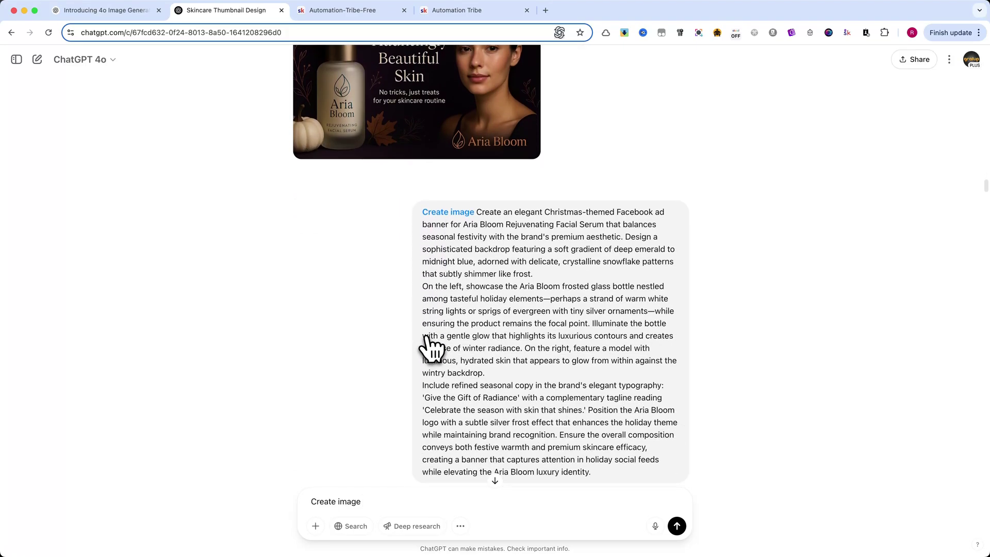
{"action": "scroll", "coordinate": [433, 347], "scroll_direction": "down", "scroll_amount": 1}
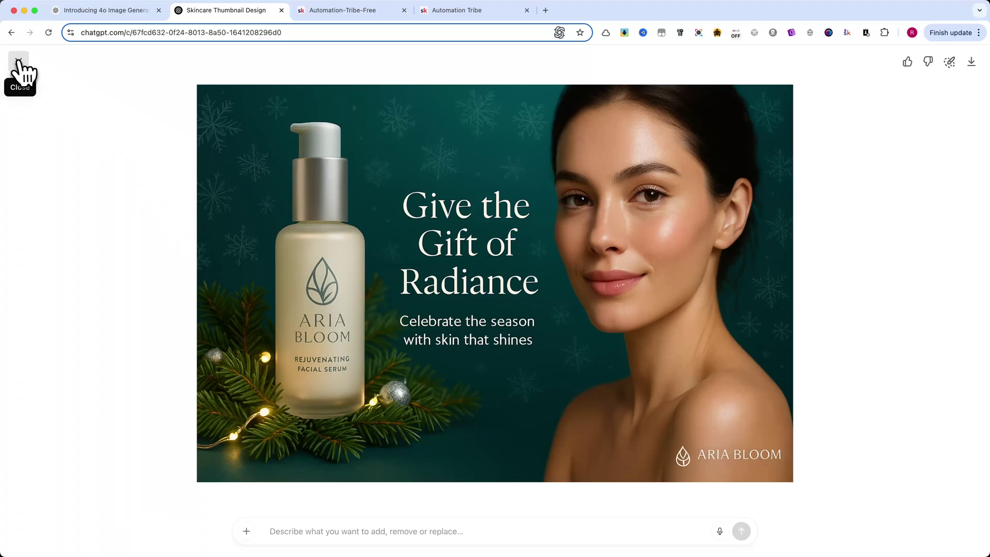
Step: Close the full-size 'Give the Gift of Radiance' Christmas banner
{"action": "left_click", "coordinate": [20, 62]}
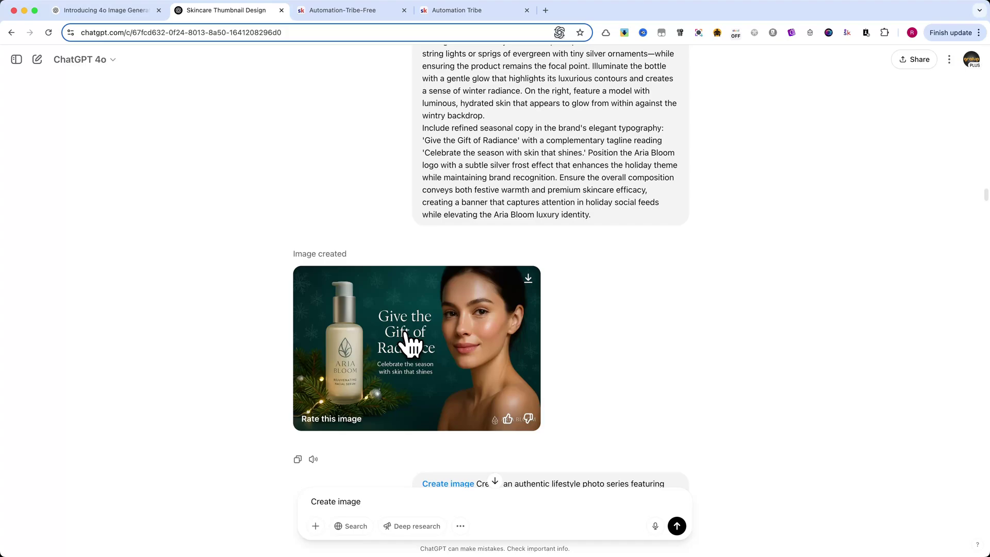
{"action": "scroll", "coordinate": [408, 344], "scroll_direction": "up", "scroll_amount": 5}
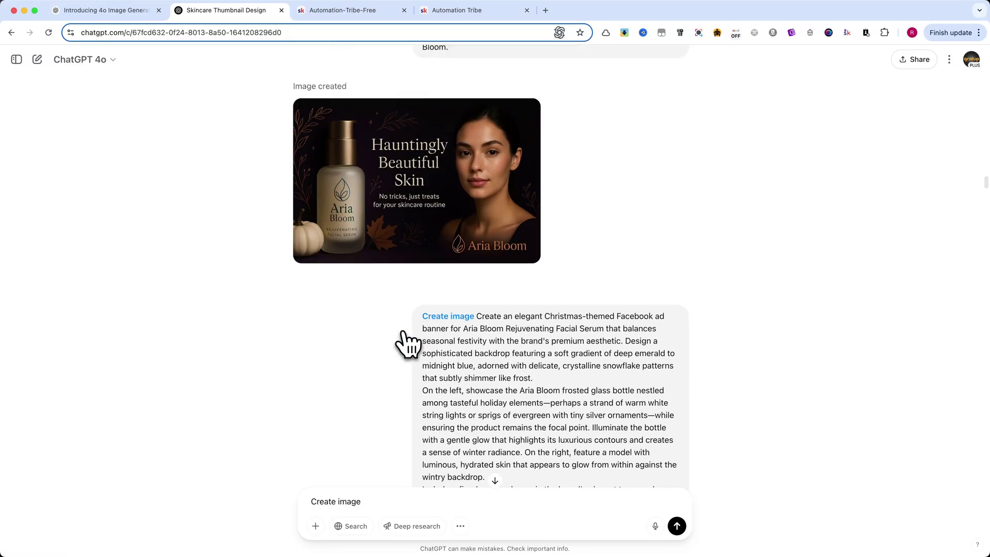
{"action": "scroll", "coordinate": [408, 344], "scroll_direction": "down", "scroll_amount": 5}
{"action": "scroll", "coordinate": [408, 345], "scroll_direction": "down", "scroll_amount": 5}
{"action": "scroll", "coordinate": [407, 344], "scroll_direction": "down", "scroll_amount": 3}
{"action": "scroll", "coordinate": [407, 345], "scroll_direction": "down", "scroll_amount": 3}
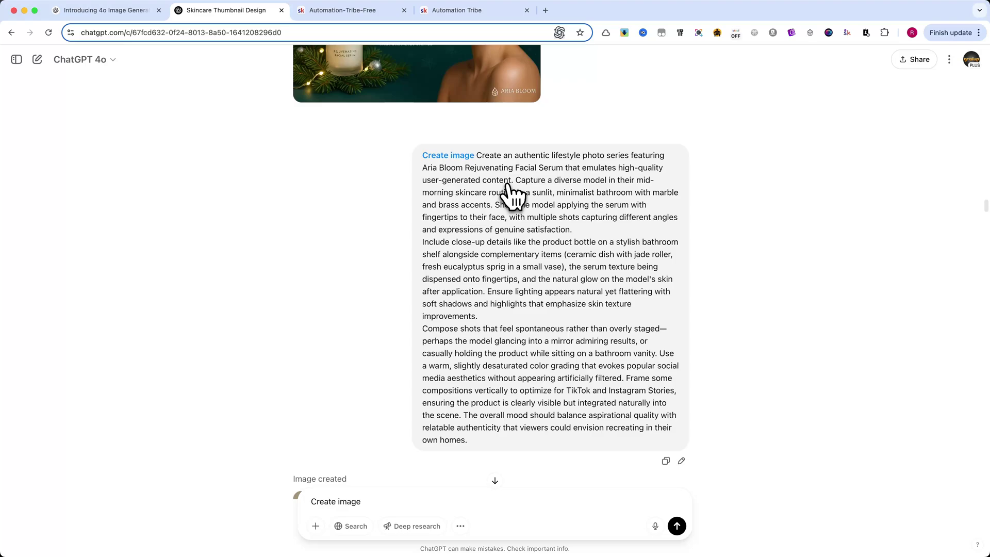
{"action": "scroll", "coordinate": [511, 278], "scroll_direction": "down", "scroll_amount": 5}
{"action": "scroll", "coordinate": [519, 333], "scroll_direction": "down", "scroll_amount": 5}
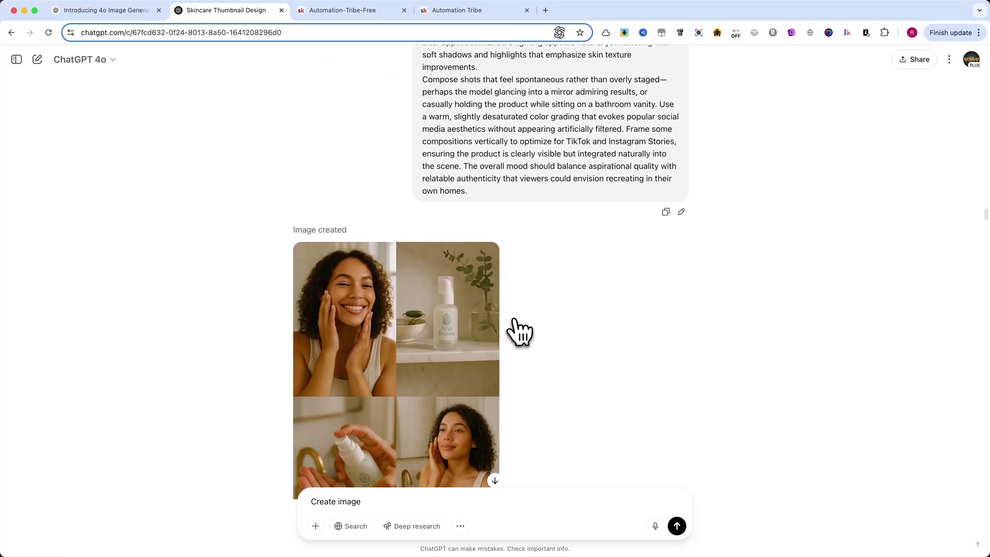
{"action": "scroll", "coordinate": [520, 333], "scroll_direction": "down", "scroll_amount": 3}
Step: View the four-panel lifestyle grid of a woman using the serum full size
{"action": "left_click", "coordinate": [464, 333]}
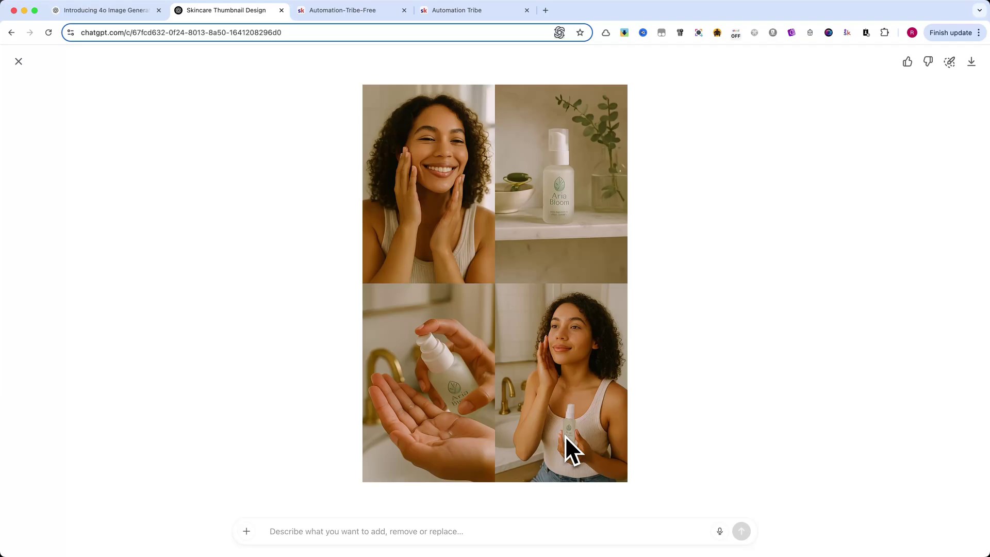
{"action": "left_click", "coordinate": [19, 62]}
{"action": "scroll", "coordinate": [417, 295], "scroll_direction": "down", "scroll_amount": 5}
{"action": "scroll", "coordinate": [442, 304], "scroll_direction": "down", "scroll_amount": 5}
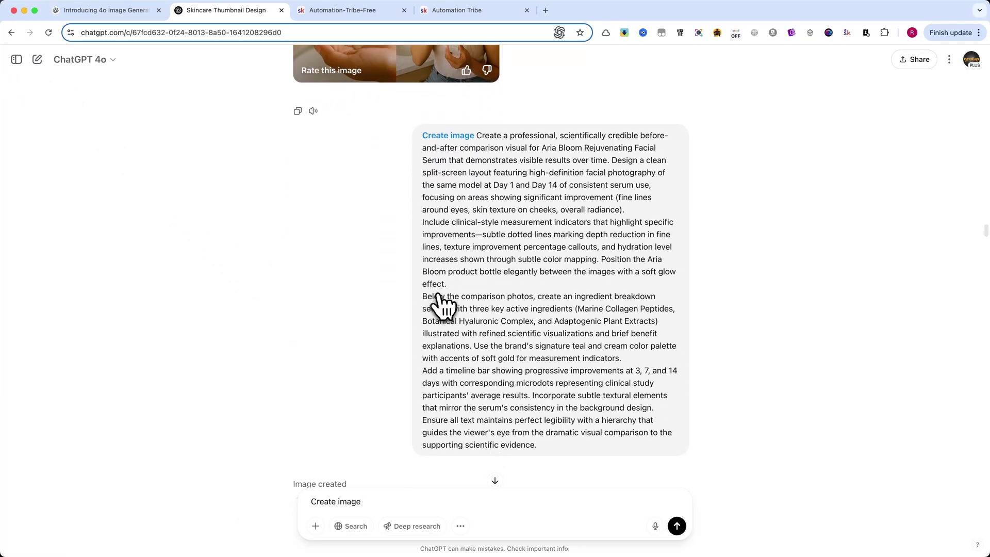
{"action": "scroll", "coordinate": [442, 303], "scroll_direction": "down", "scroll_amount": 1}
Step: View the before-and-after image with +44% texture and +55% hydration stats full size
{"action": "left_click_drag", "start_coordinate": [477, 136], "coordinate": [526, 224]}
{"action": "left_click", "coordinate": [561, 311]}
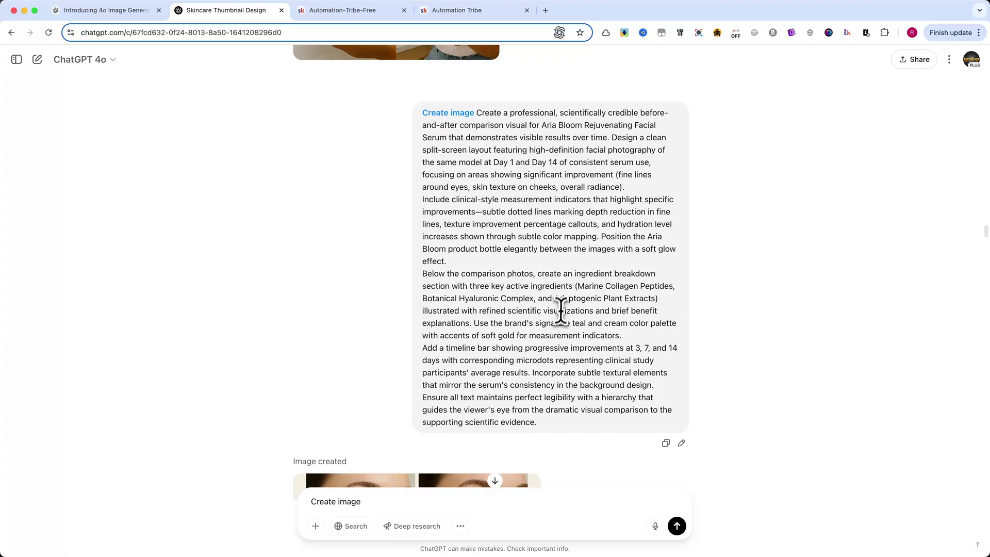
{"action": "scroll", "coordinate": [561, 309], "scroll_direction": "down", "scroll_amount": 5}
{"action": "scroll", "coordinate": [488, 364], "scroll_direction": "down", "scroll_amount": 1}
{"action": "scroll", "coordinate": [448, 328], "scroll_direction": "up", "scroll_amount": 3}
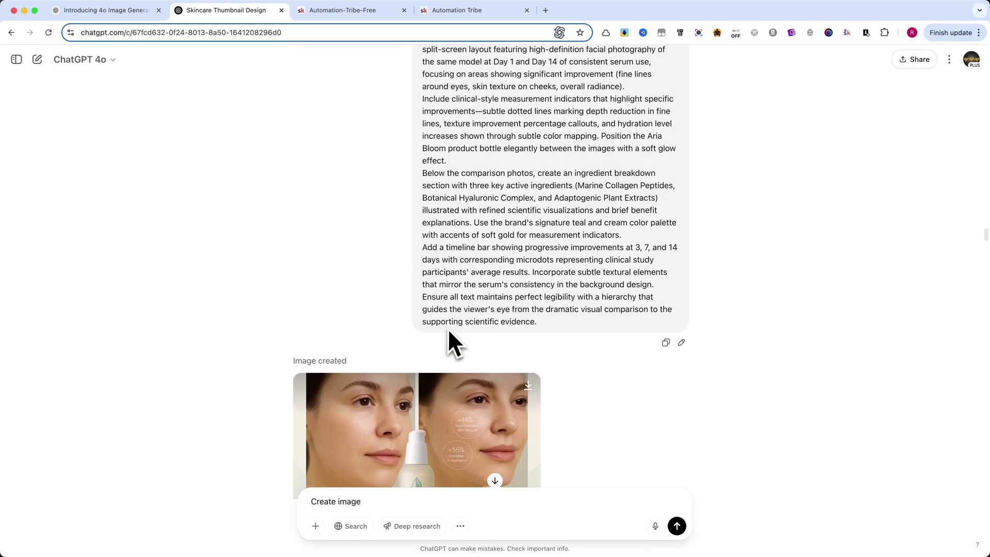
{"action": "scroll", "coordinate": [507, 230], "scroll_direction": "down", "scroll_amount": 2}
{"action": "left_click", "coordinate": [433, 400]}
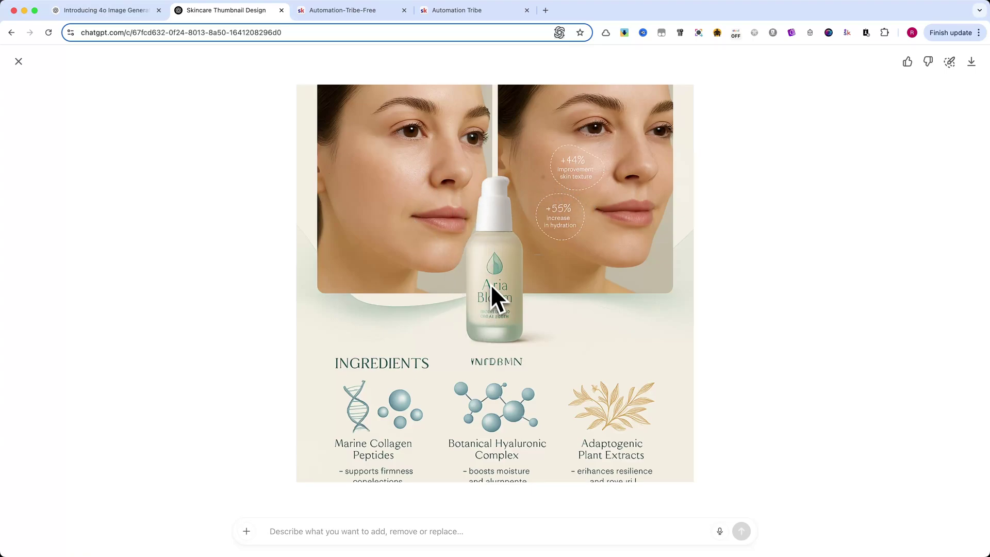
{"action": "left_click_drag", "start_coordinate": [473, 360], "coordinate": [481, 372]}
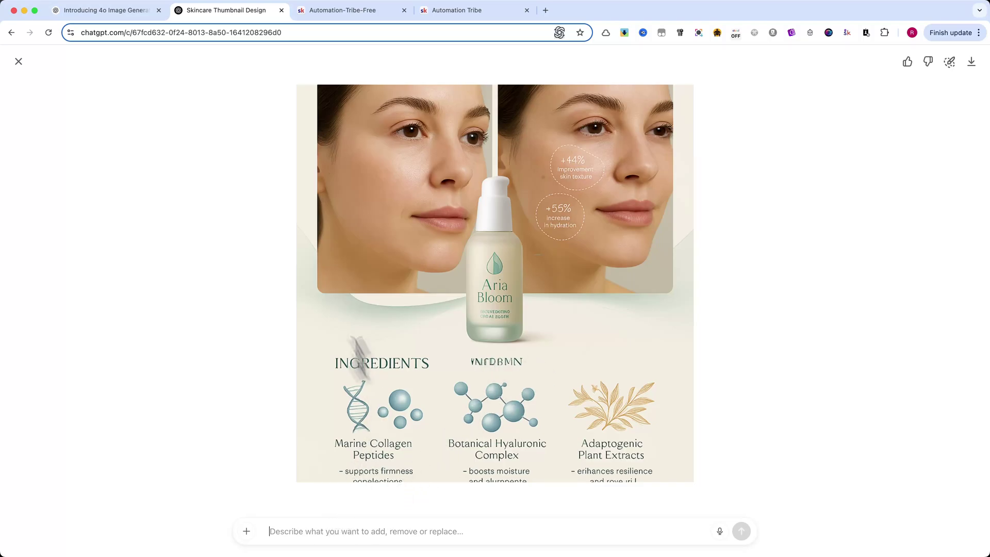
{"action": "left_click", "coordinate": [19, 61]}
{"action": "scroll", "coordinate": [476, 387], "scroll_direction": "down", "scroll_amount": 5}
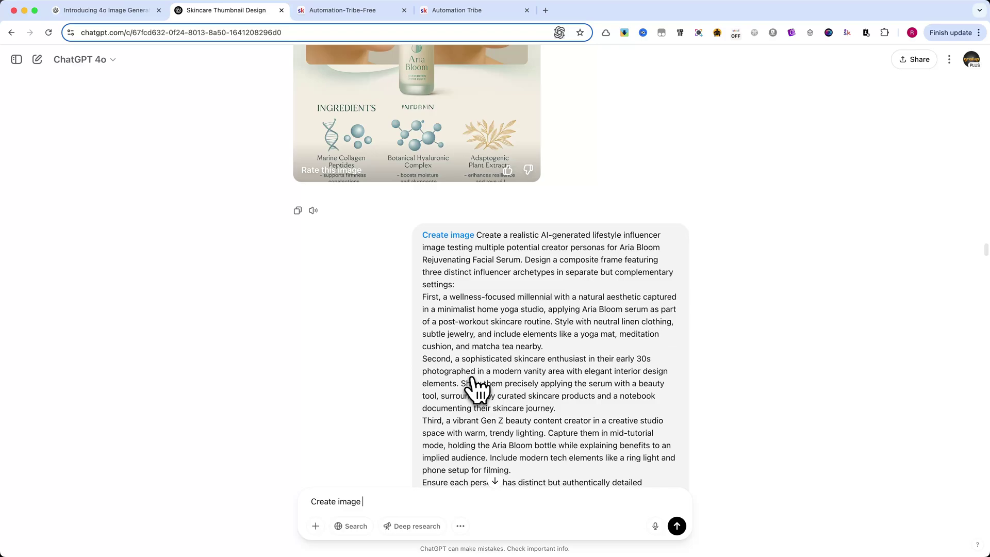
{"action": "scroll", "coordinate": [476, 386], "scroll_direction": "down", "scroll_amount": 5}
{"action": "scroll", "coordinate": [476, 387], "scroll_direction": "down", "scroll_amount": 3}
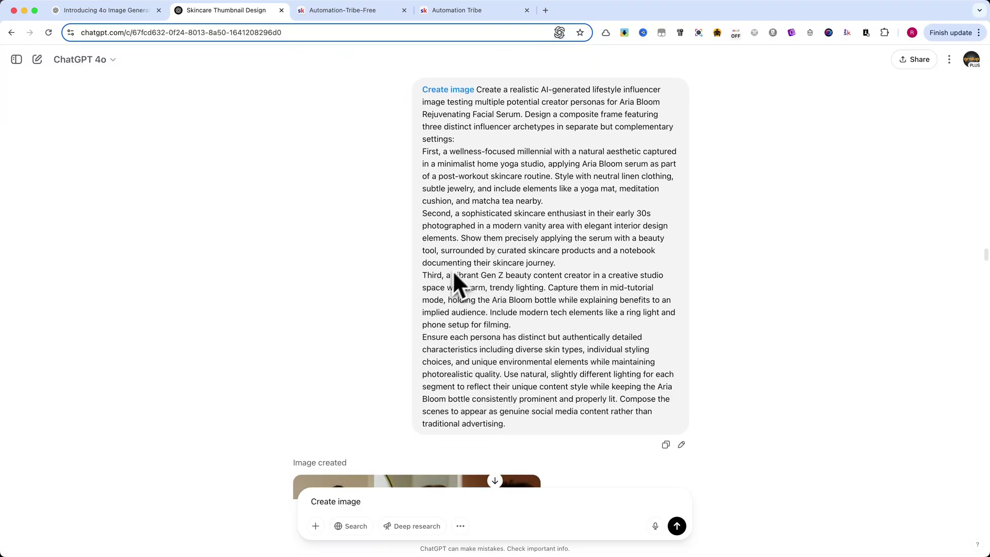
{"action": "scroll", "coordinate": [464, 286], "scroll_direction": "down", "scroll_amount": 5}
Step: View the three-persona Aria Bloom influencer image full size, then close it
{"action": "left_click", "coordinate": [503, 325]}
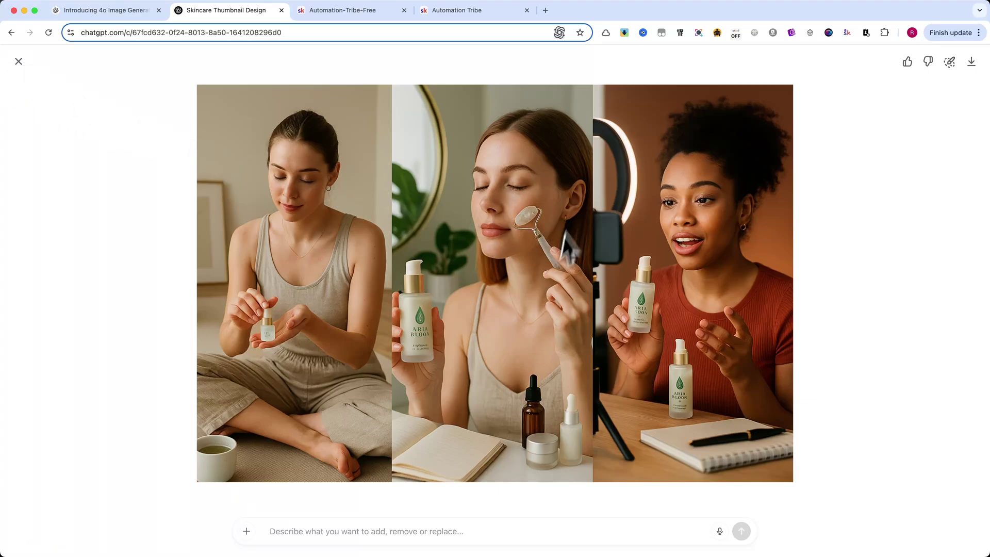
{"action": "left_click", "coordinate": [18, 62]}
{"action": "scroll", "coordinate": [448, 268], "scroll_direction": "down", "scroll_amount": 3}
{"action": "scroll", "coordinate": [447, 267], "scroll_direction": "down", "scroll_amount": 3}
{"action": "scroll", "coordinate": [448, 267], "scroll_direction": "down", "scroll_amount": 2}
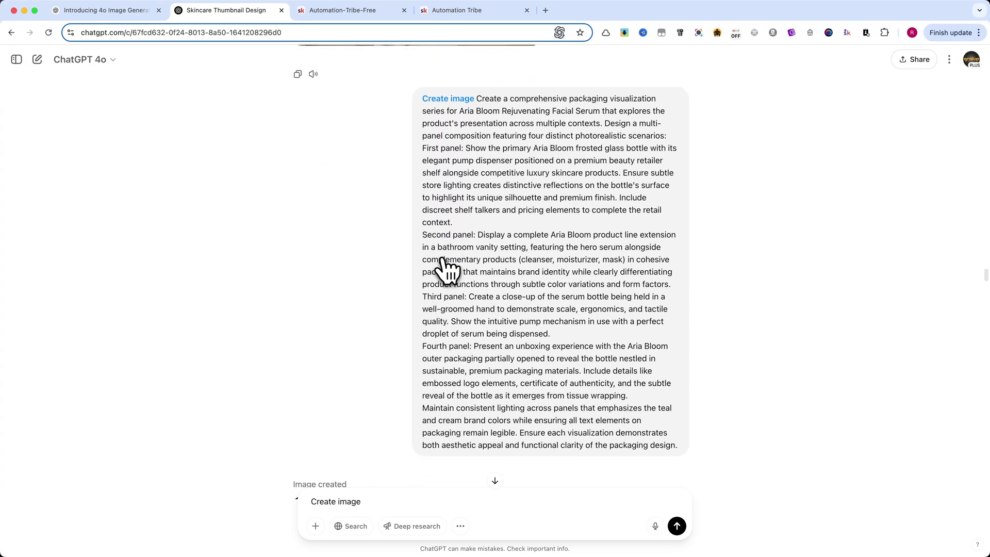
{"action": "scroll", "coordinate": [321, 301], "scroll_direction": "down", "scroll_amount": 5}
{"action": "scroll", "coordinate": [322, 301], "scroll_direction": "down", "scroll_amount": 3}
Step: Enlarge the four-panel packaging image of retail shelf, vanity, hand-held and unboxing scenes
{"action": "left_click", "coordinate": [321, 300]}
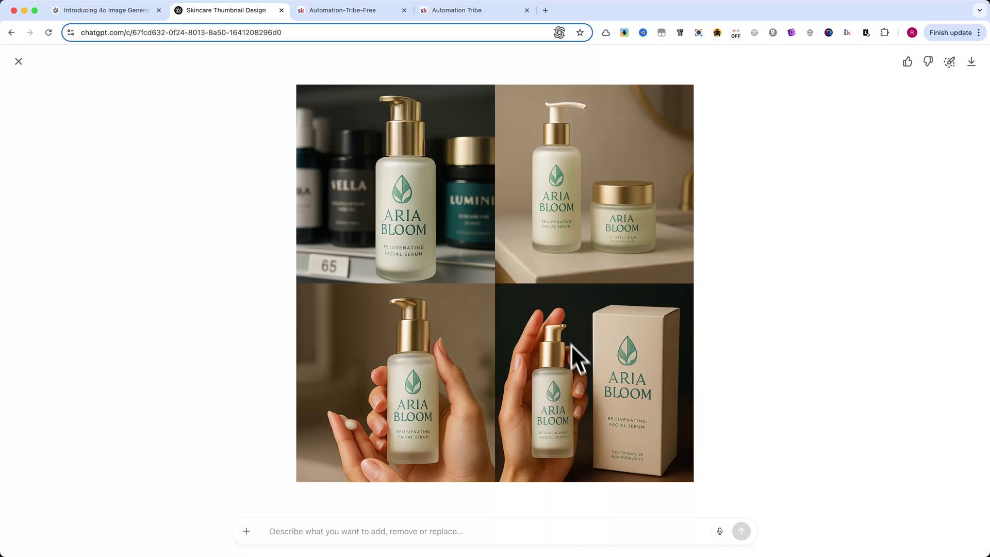
Step: Compare the corrected-fingers packaging image full size against the original packaging image
{"action": "key", "text": "Escape"}
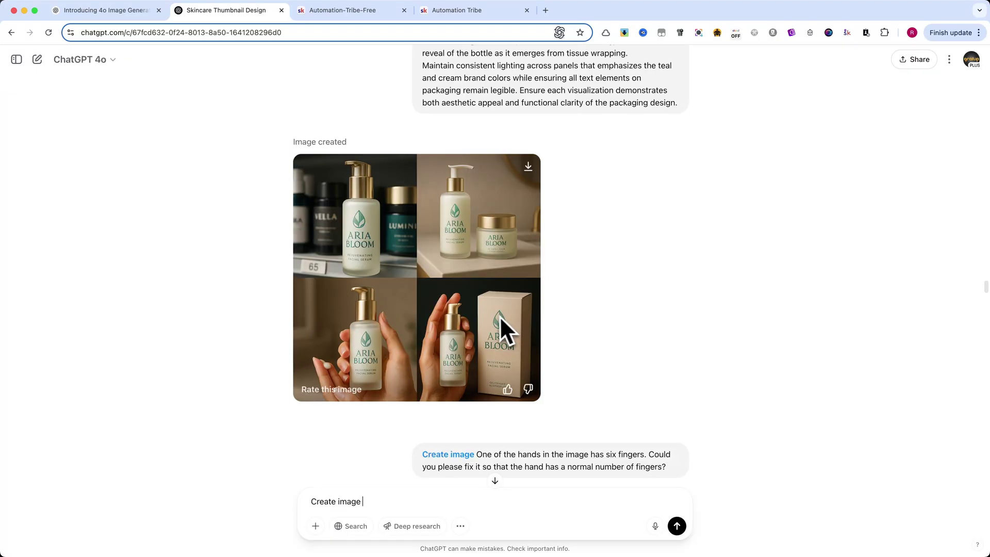
{"action": "scroll", "coordinate": [495, 325], "scroll_direction": "down", "scroll_amount": 1}
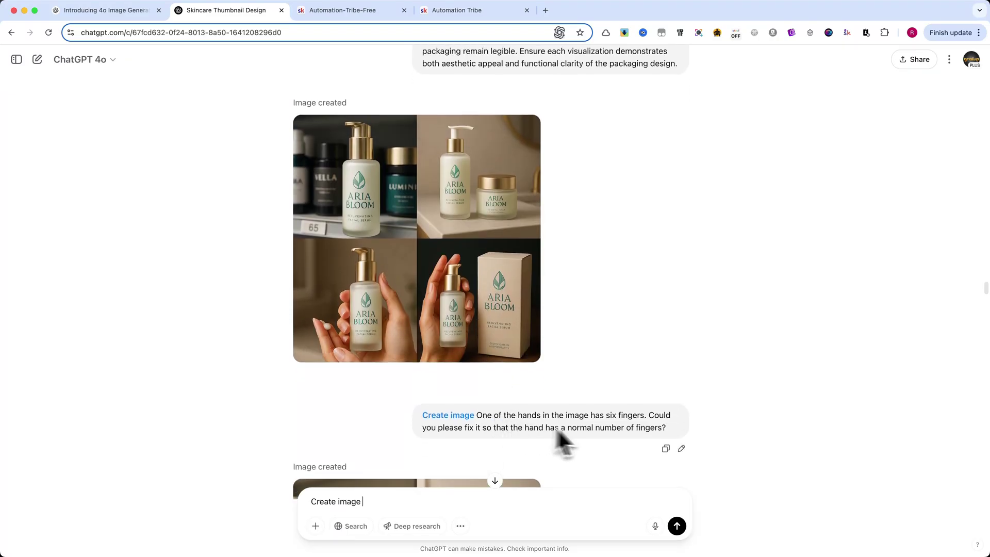
{"action": "scroll", "coordinate": [606, 428], "scroll_direction": "down", "scroll_amount": 5}
{"action": "left_click", "coordinate": [471, 400]}
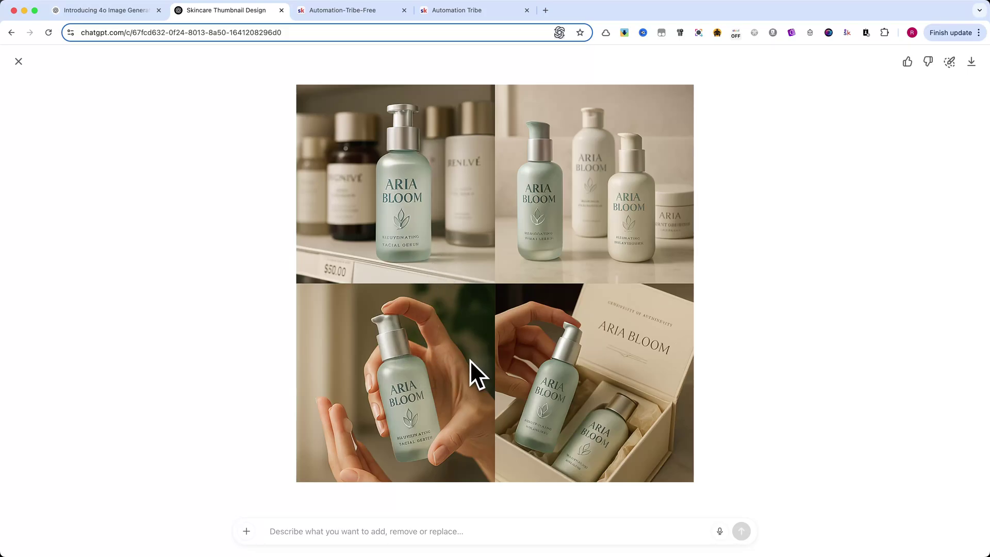
{"action": "key", "text": "Escape"}
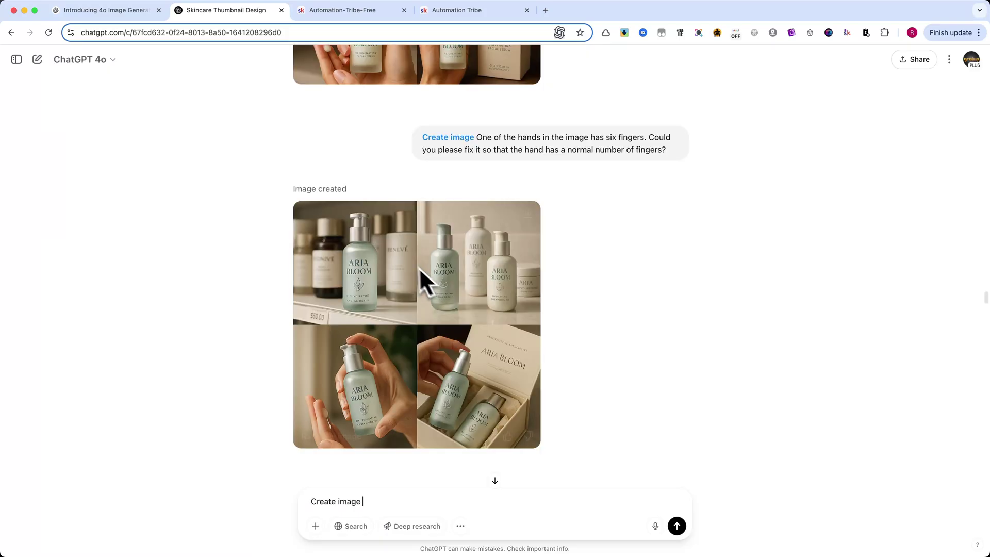
{"action": "scroll", "coordinate": [452, 203], "scroll_direction": "up", "scroll_amount": 5}
{"action": "scroll", "coordinate": [456, 203], "scroll_direction": "up", "scroll_amount": 1}
{"action": "left_click", "coordinate": [456, 204]}
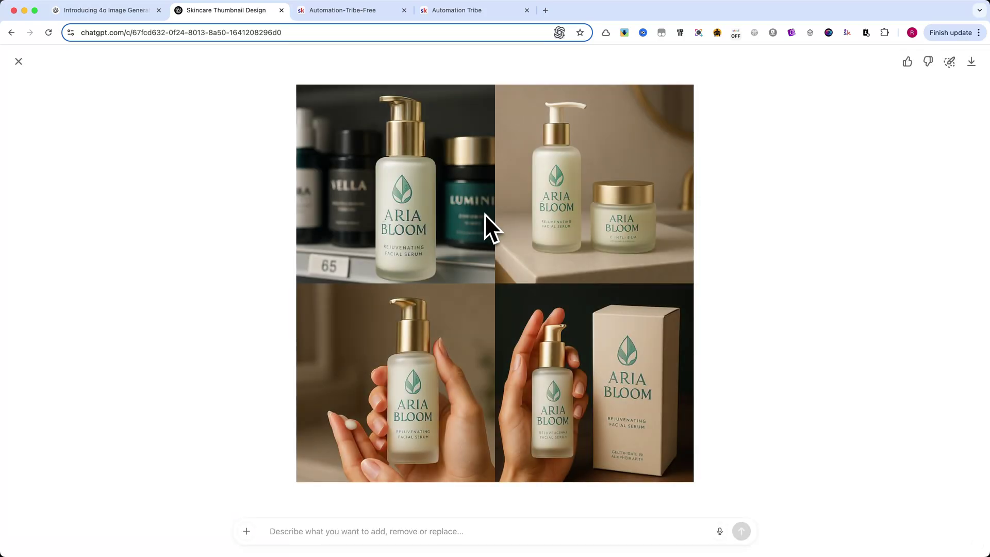
{"action": "key", "text": "Escape"}
{"action": "scroll", "coordinate": [453, 262], "scroll_direction": "down", "scroll_amount": 5}
{"action": "scroll", "coordinate": [441, 281], "scroll_direction": "down", "scroll_amount": 4}
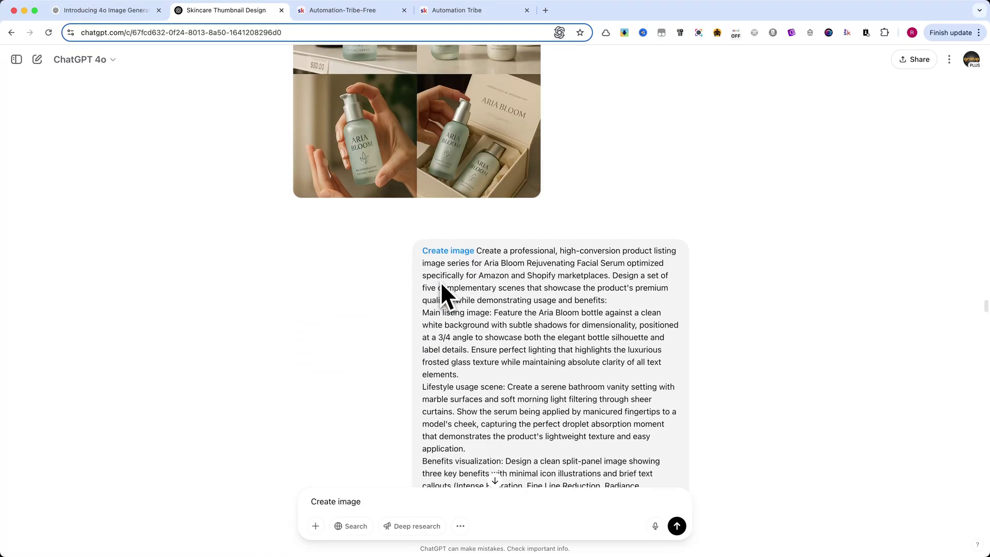
{"action": "scroll", "coordinate": [440, 282], "scroll_direction": "down", "scroll_amount": 4}
{"action": "scroll", "coordinate": [441, 282], "scroll_direction": "down", "scroll_amount": 2}
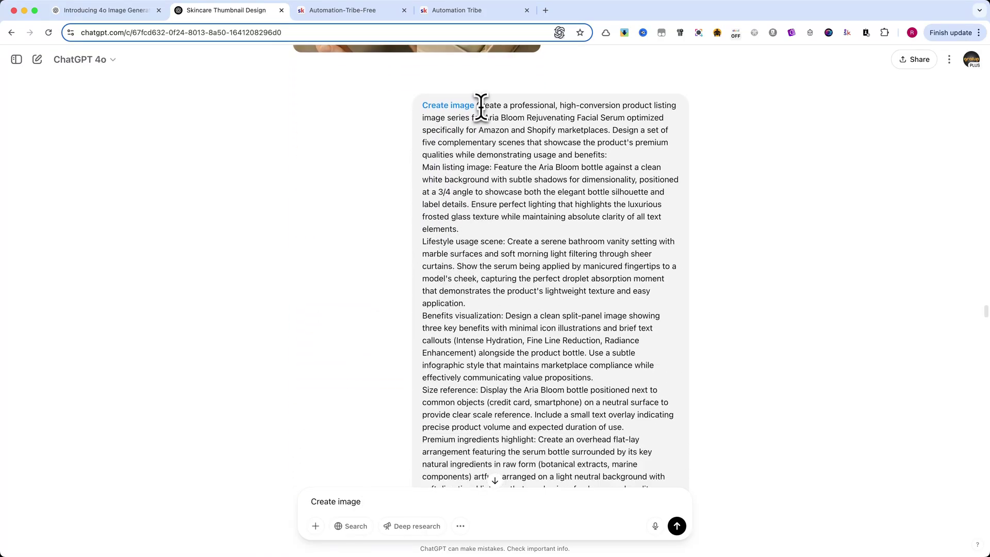
{"action": "left_click_drag", "start_coordinate": [480, 109], "coordinate": [572, 228]}
{"action": "left_click", "coordinate": [572, 240]}
{"action": "scroll", "coordinate": [571, 245], "scroll_direction": "down", "scroll_amount": 2}
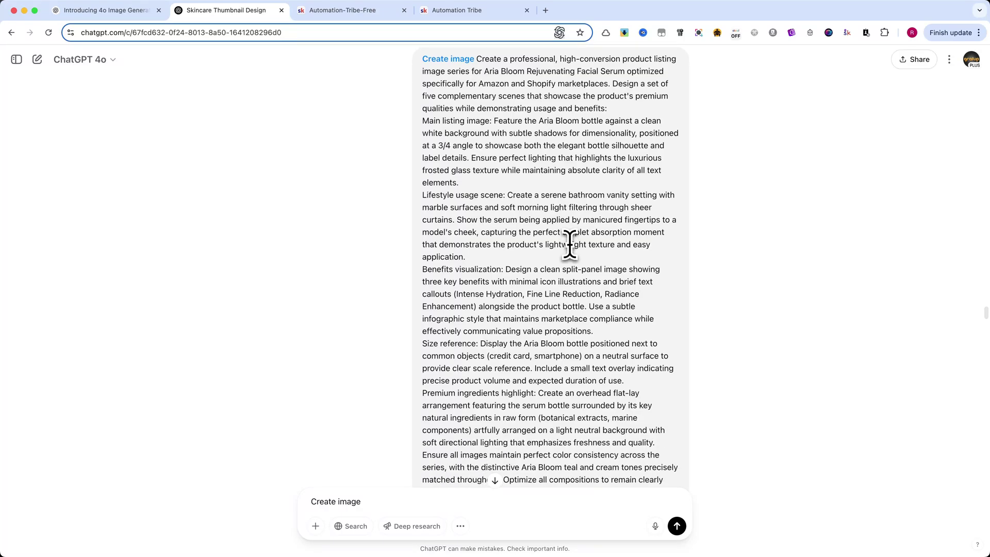
{"action": "scroll", "coordinate": [516, 258], "scroll_direction": "up", "scroll_amount": 1}
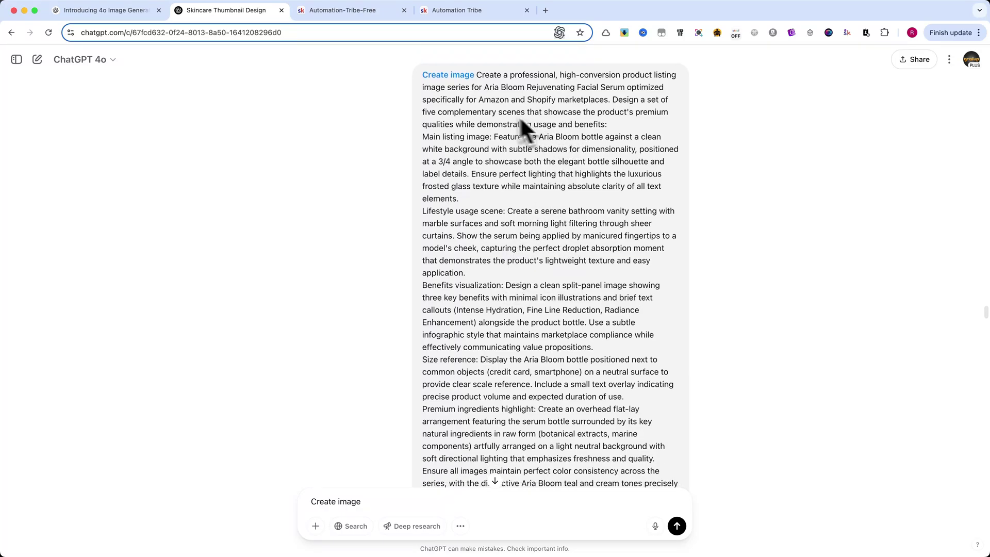
{"action": "left_click_drag", "start_coordinate": [477, 101], "coordinate": [568, 101]}
{"action": "left_click", "coordinate": [542, 105]}
{"action": "scroll", "coordinate": [538, 209], "scroll_direction": "down", "scroll_amount": 5}
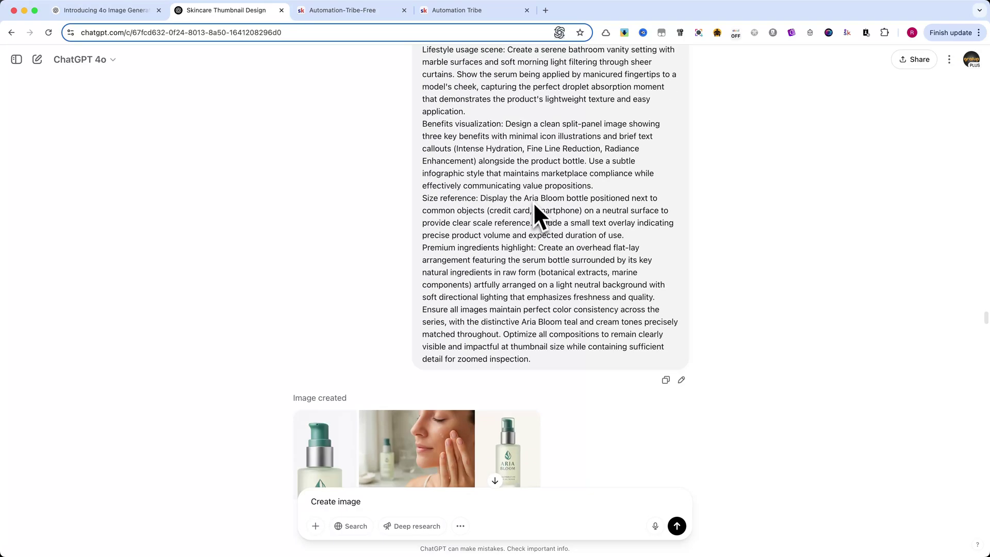
{"action": "scroll", "coordinate": [539, 221], "scroll_direction": "down", "scroll_amount": 4}
{"action": "scroll", "coordinate": [540, 220], "scroll_direction": "down", "scroll_amount": 1}
{"action": "left_click", "coordinate": [468, 241]}
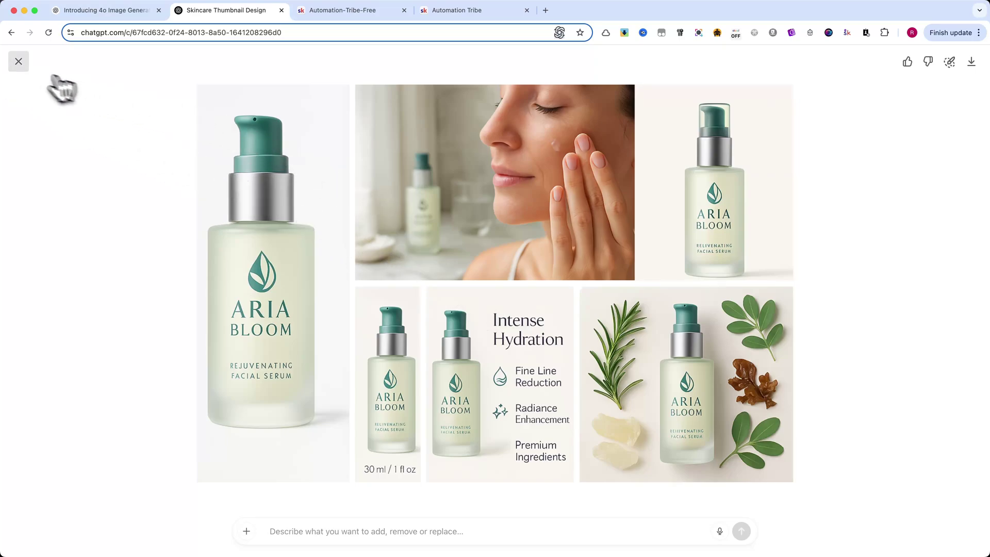
{"action": "left_click", "coordinate": [19, 61]}
{"action": "scroll", "coordinate": [539, 172], "scroll_direction": "up", "scroll_amount": 5}
{"action": "scroll", "coordinate": [539, 172], "scroll_direction": "up", "scroll_amount": 4}
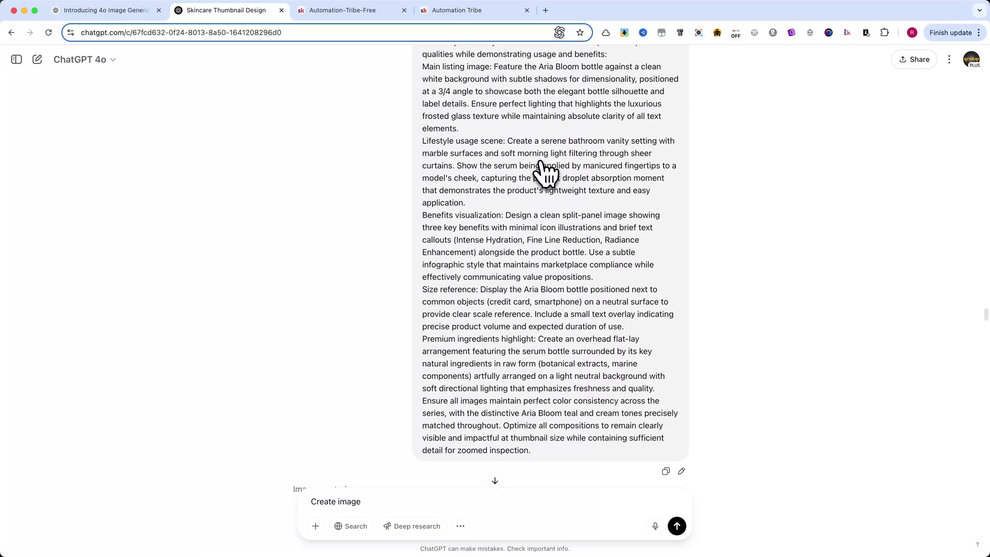
{"action": "scroll", "coordinate": [503, 232], "scroll_direction": "down", "scroll_amount": 10}
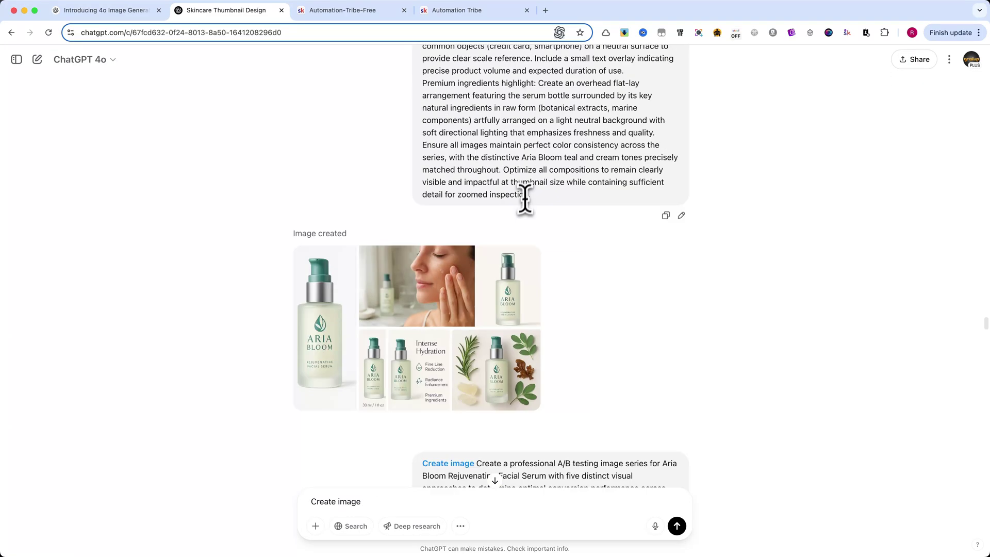
{"action": "scroll", "coordinate": [524, 204], "scroll_direction": "down", "scroll_amount": 8}
{"action": "scroll", "coordinate": [524, 204], "scroll_direction": "down", "scroll_amount": 4}
{"action": "scroll", "coordinate": [524, 203], "scroll_direction": "down", "scroll_amount": 2}
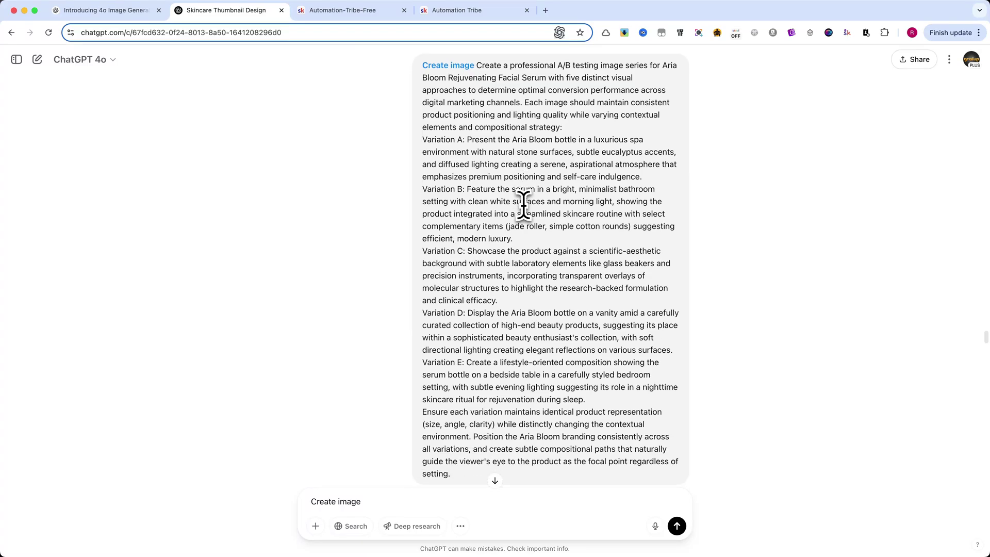
{"action": "scroll", "coordinate": [512, 286], "scroll_direction": "down", "scroll_amount": 5}
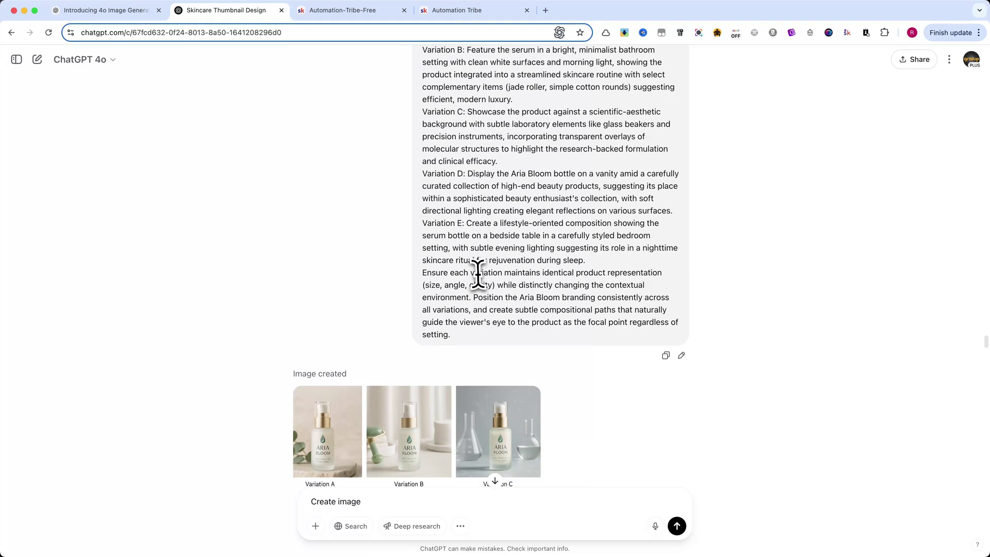
{"action": "scroll", "coordinate": [476, 271], "scroll_direction": "down", "scroll_amount": 3}
{"action": "left_click", "coordinate": [429, 352]}
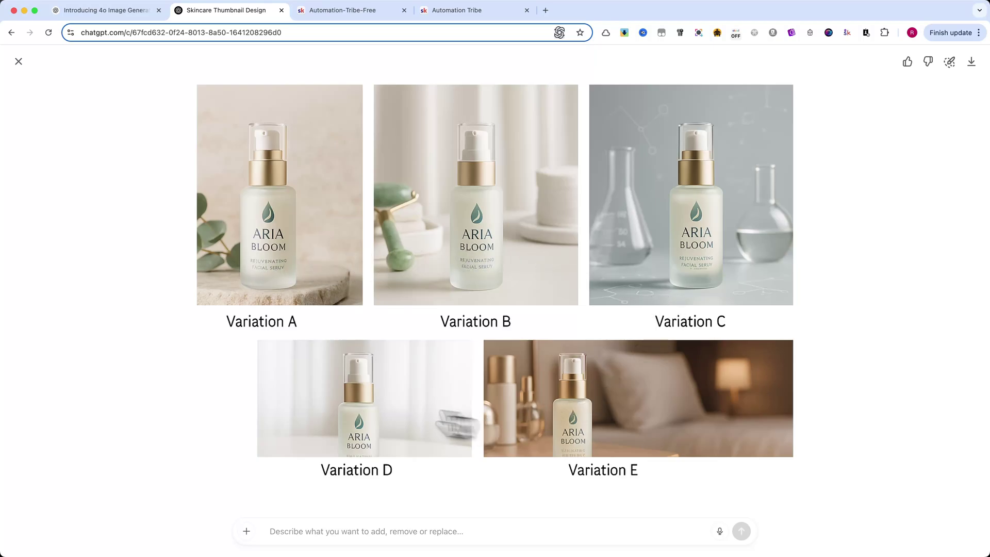
{"action": "left_click", "coordinate": [19, 61]}
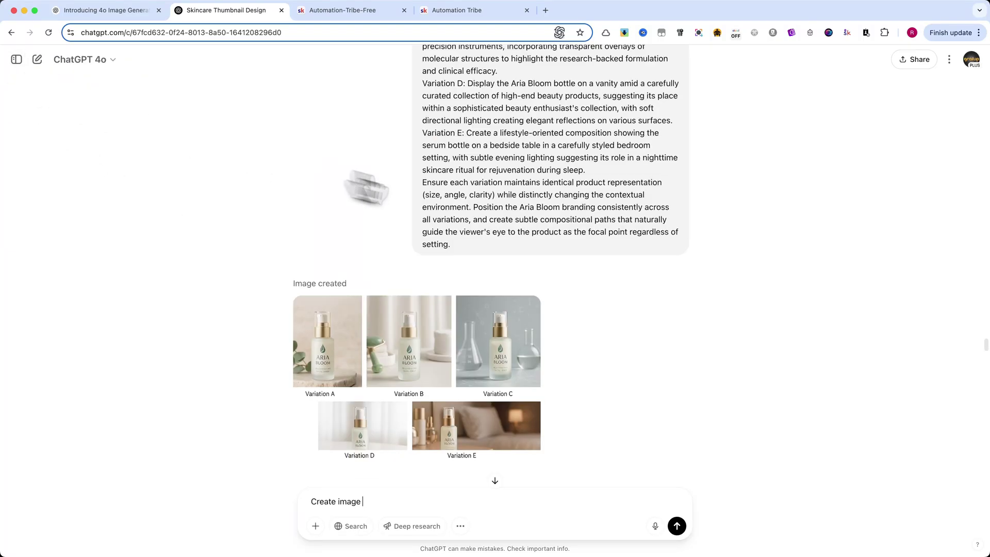
{"action": "scroll", "coordinate": [493, 219], "scroll_direction": "up", "scroll_amount": 5}
{"action": "left_click_drag", "start_coordinate": [479, 88], "coordinate": [477, 364]}
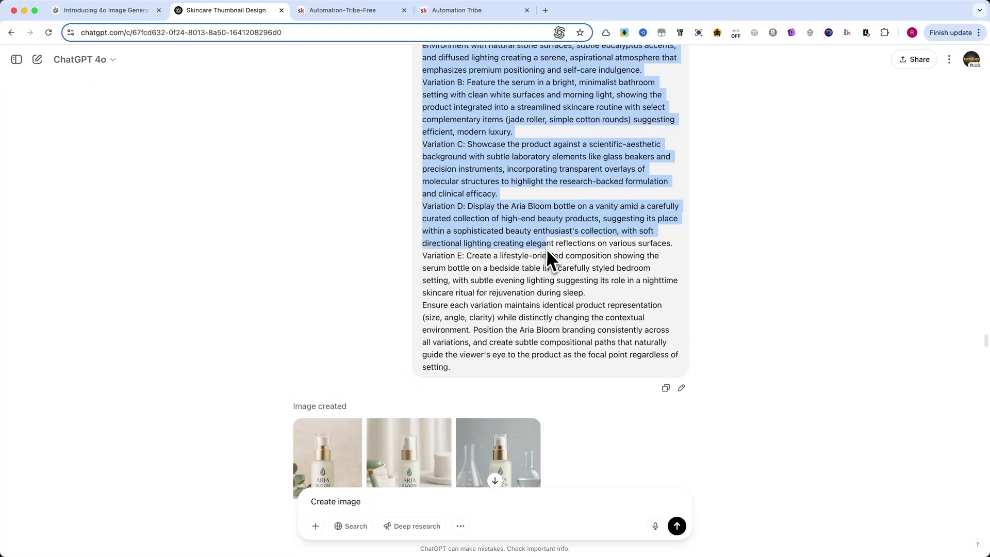
{"action": "scroll", "coordinate": [477, 311], "scroll_direction": "down", "scroll_amount": 5}
{"action": "scroll", "coordinate": [477, 312], "scroll_direction": "down", "scroll_amount": 1}
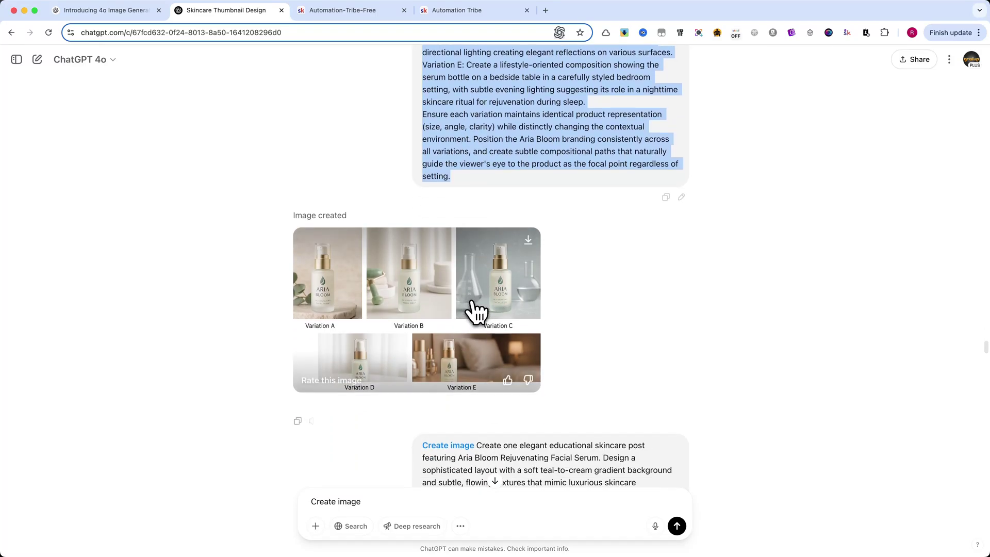
{"action": "left_click", "coordinate": [477, 310]}
{"action": "key", "text": "Escape"}
{"action": "scroll", "coordinate": [490, 298], "scroll_direction": "down", "scroll_amount": 5}
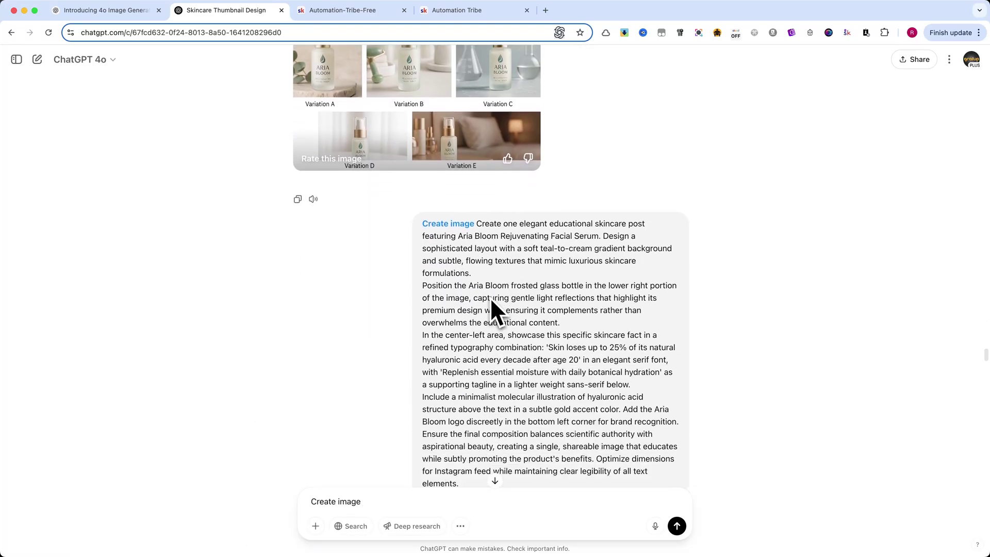
{"action": "scroll", "coordinate": [491, 220], "scroll_direction": "down", "scroll_amount": 2}
{"action": "left_click_drag", "start_coordinate": [477, 156], "coordinate": [550, 416]}
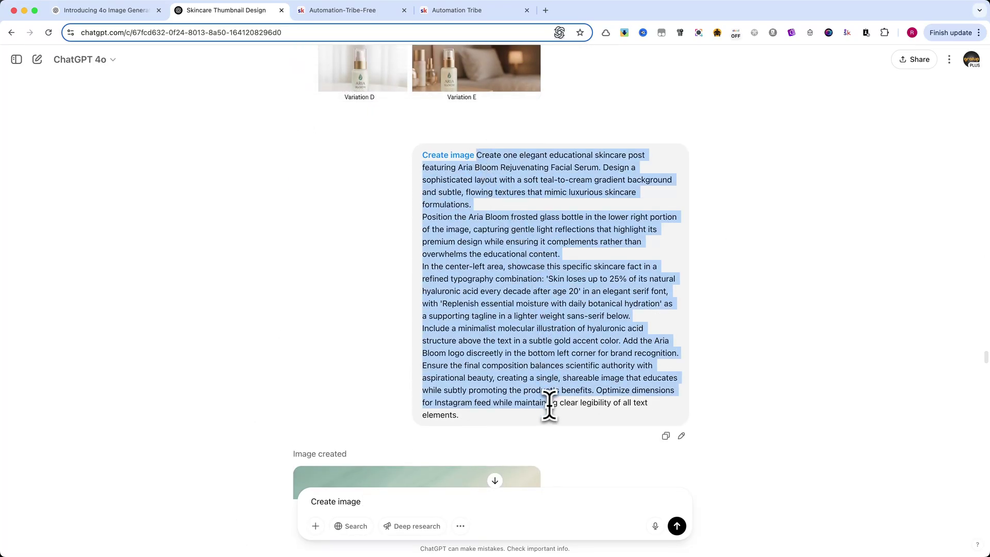
{"action": "left_click", "coordinate": [529, 355]}
{"action": "scroll", "coordinate": [524, 349], "scroll_direction": "down", "scroll_amount": 5}
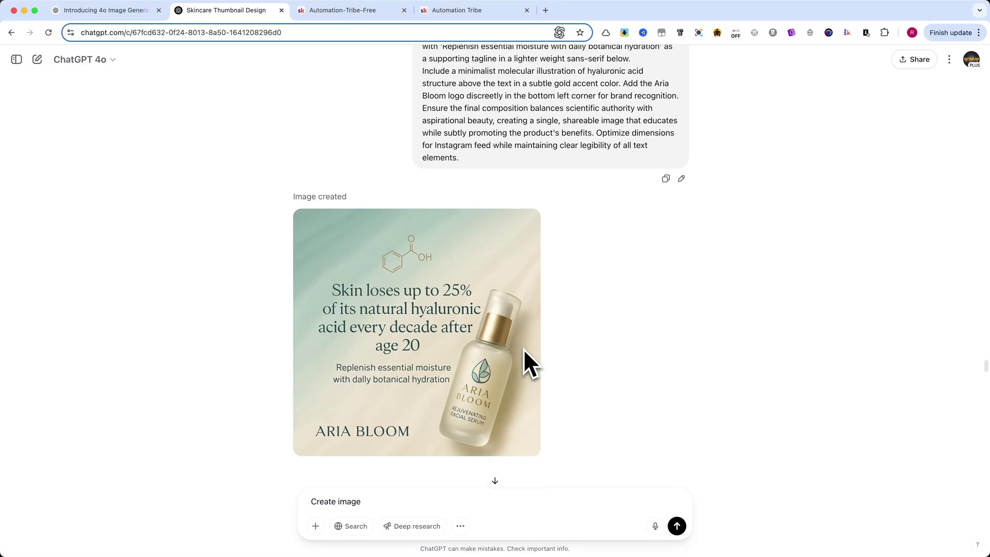
{"action": "left_click", "coordinate": [487, 353]}
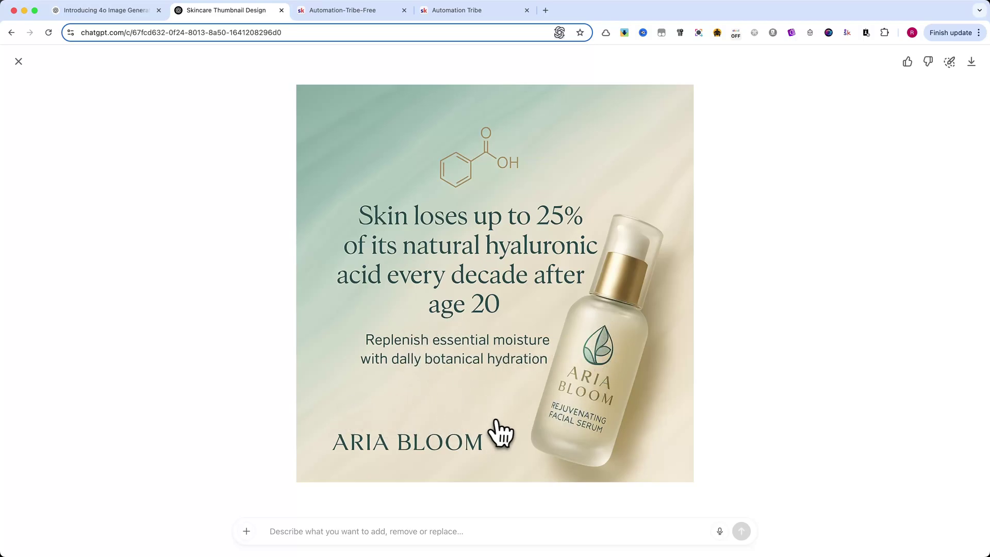
{"action": "left_click", "coordinate": [19, 61]}
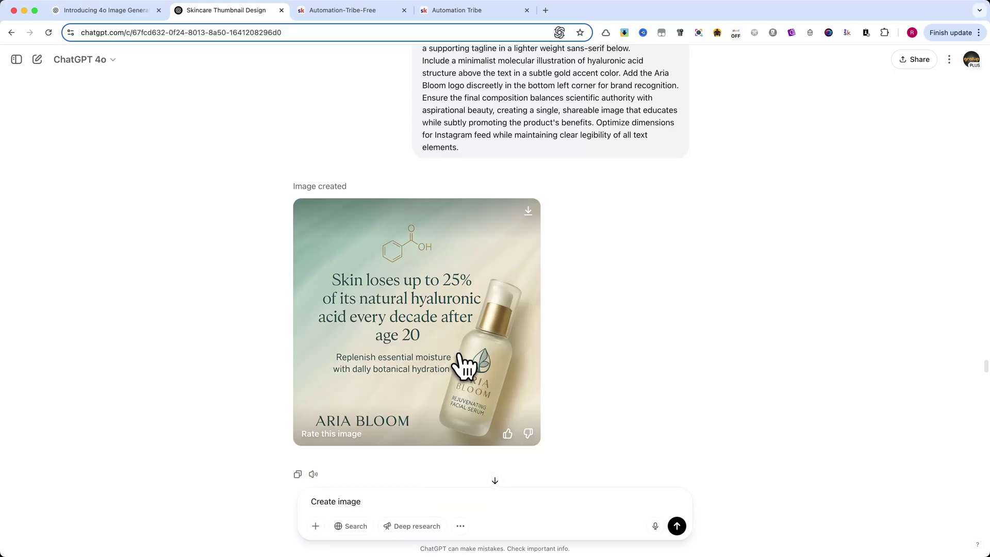
{"action": "scroll", "coordinate": [480, 356], "scroll_direction": "down", "scroll_amount": 3}
{"action": "scroll", "coordinate": [480, 349], "scroll_direction": "down", "scroll_amount": 3}
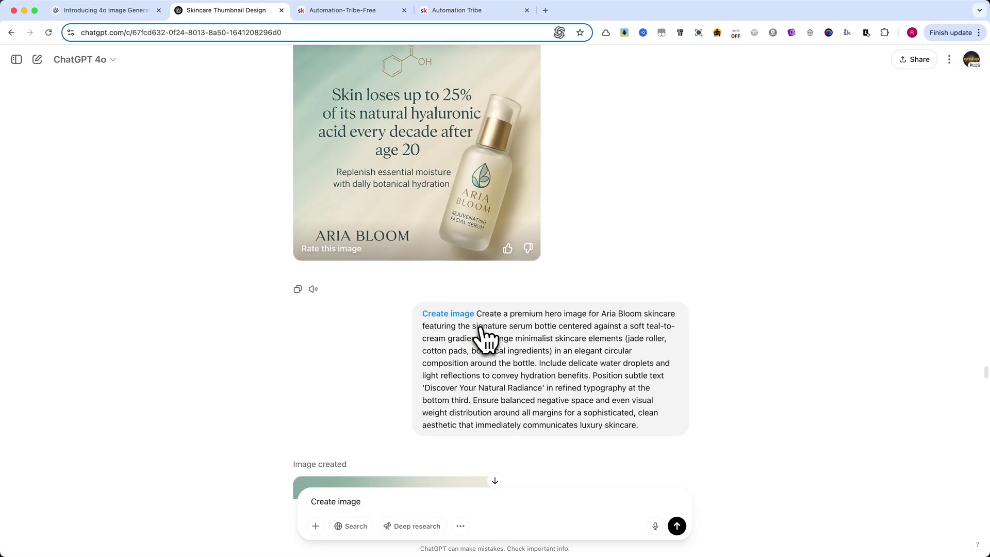
{"action": "left_click_drag", "start_coordinate": [476, 314], "coordinate": [640, 425]}
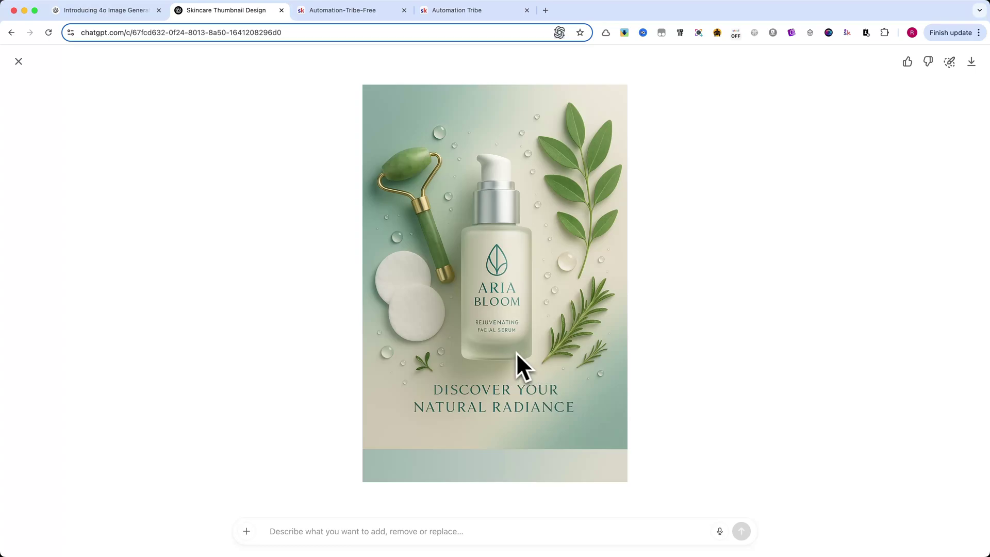
{"action": "key", "text": "Escape"}
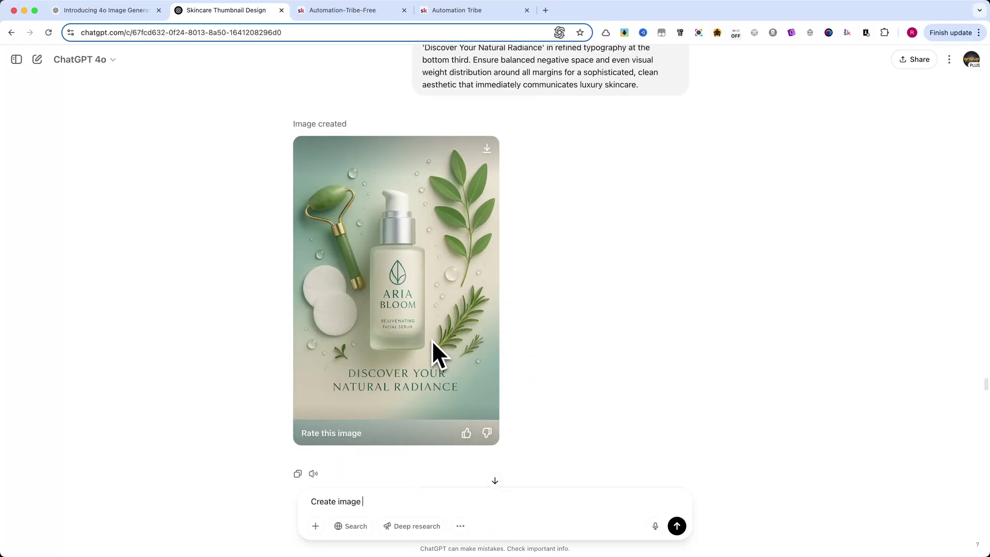
{"action": "scroll", "coordinate": [418, 304], "scroll_direction": "up", "scroll_amount": 1}
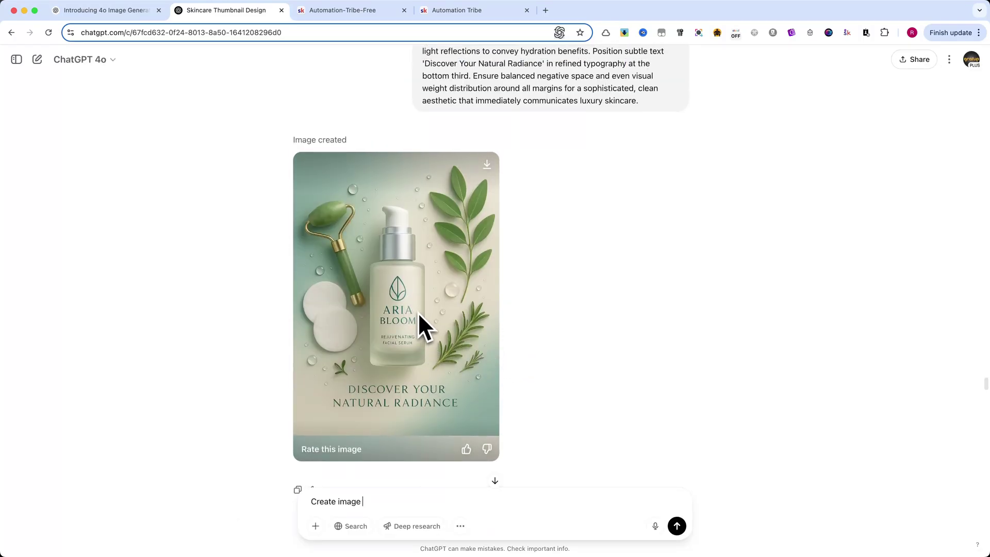
{"action": "scroll", "coordinate": [418, 312], "scroll_direction": "down", "scroll_amount": 3}
{"action": "scroll", "coordinate": [418, 312], "scroll_direction": "down", "scroll_amount": 5}
{"action": "scroll", "coordinate": [418, 311], "scroll_direction": "down", "scroll_amount": 2}
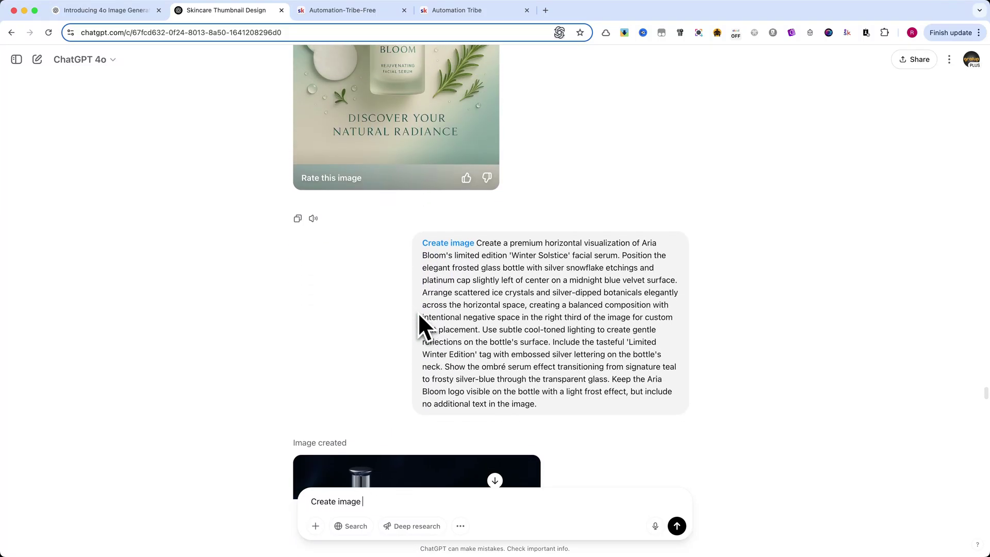
{"action": "triple_click", "coordinate": [477, 248]}
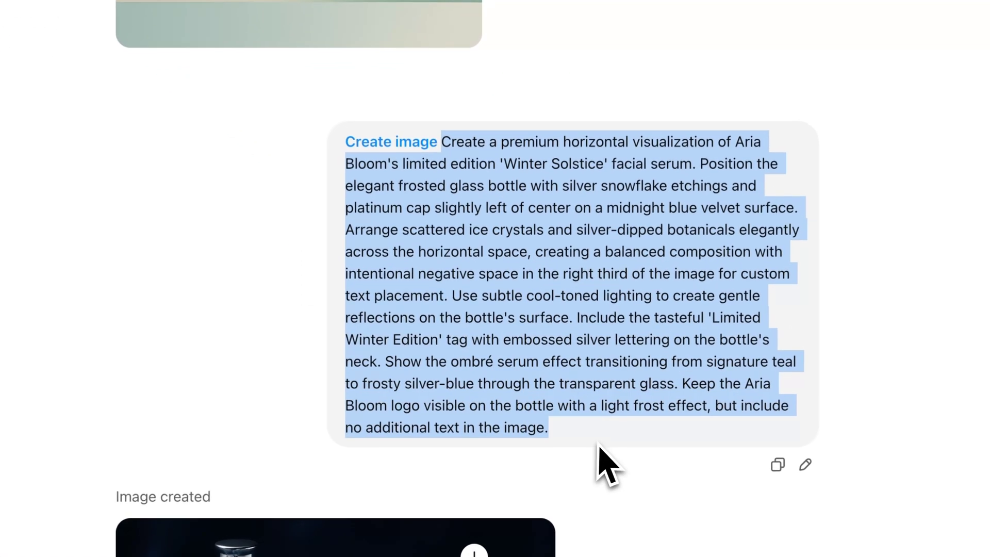
{"action": "left_click", "coordinate": [542, 294]}
{"action": "scroll", "coordinate": [510, 317], "scroll_direction": "down", "scroll_amount": 1}
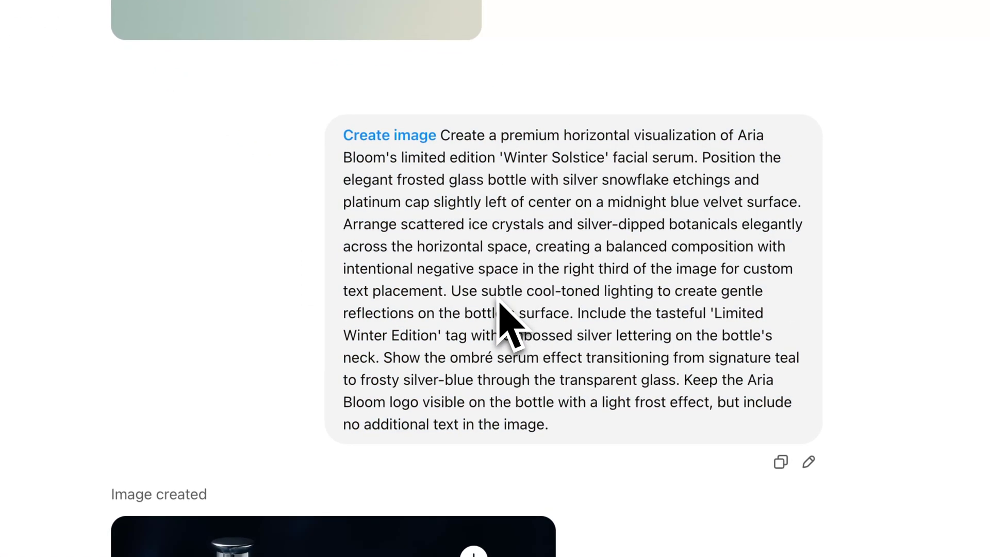
{"action": "scroll", "coordinate": [503, 309], "scroll_direction": "down", "scroll_amount": 5}
{"action": "scroll", "coordinate": [510, 310], "scroll_direction": "down", "scroll_amount": 2}
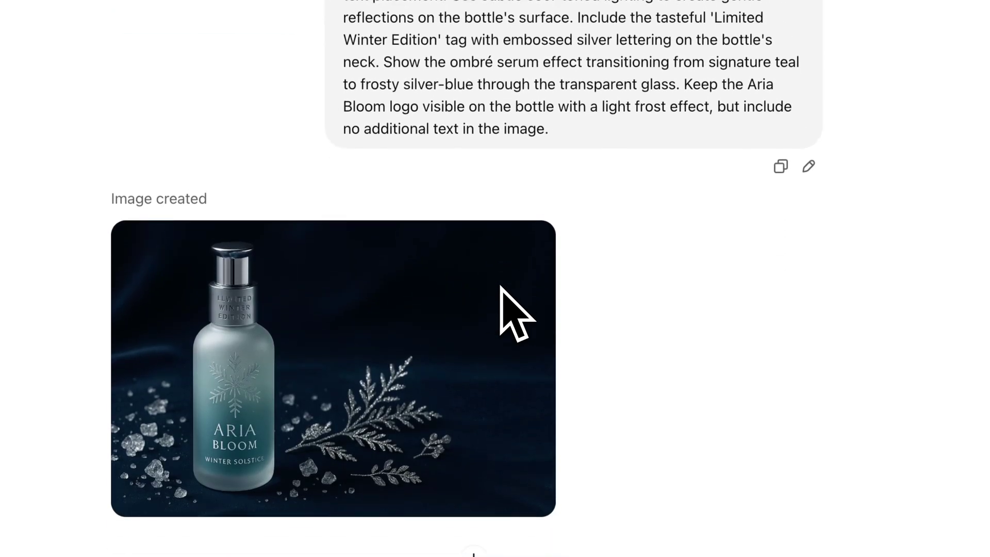
{"action": "left_click", "coordinate": [503, 310]}
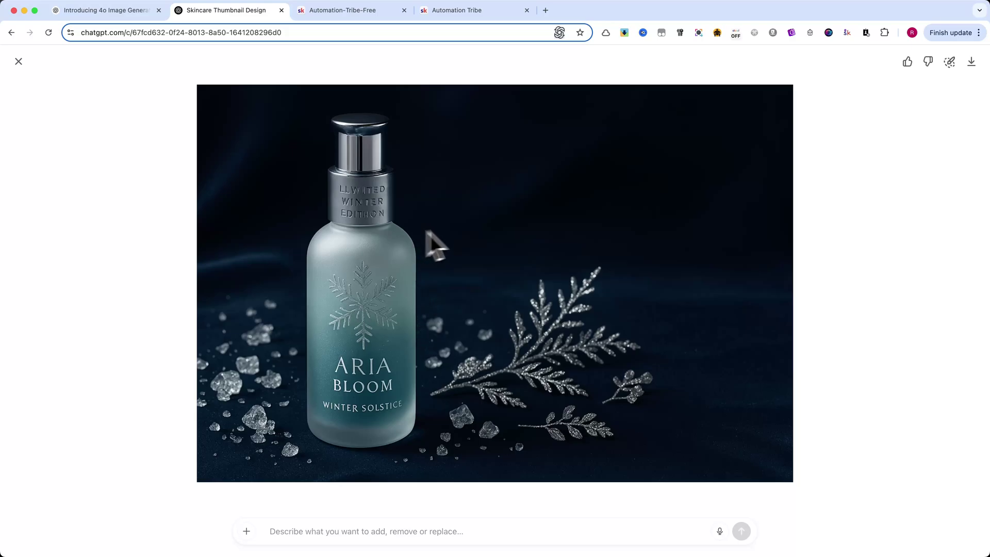
{"action": "key", "text": "Escape"}
{"action": "scroll", "coordinate": [433, 329], "scroll_direction": "down", "scroll_amount": 5}
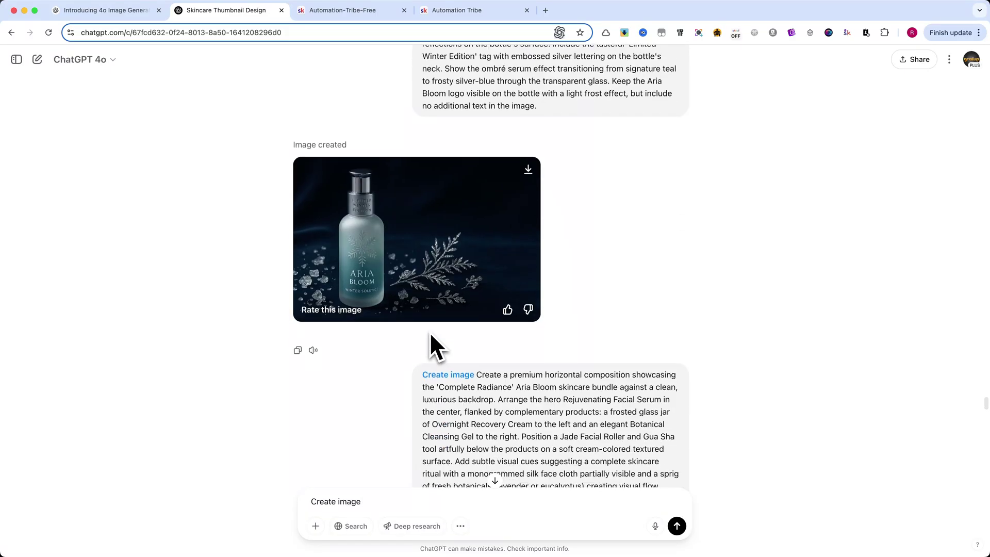
{"action": "scroll", "coordinate": [429, 332], "scroll_direction": "down", "scroll_amount": 5}
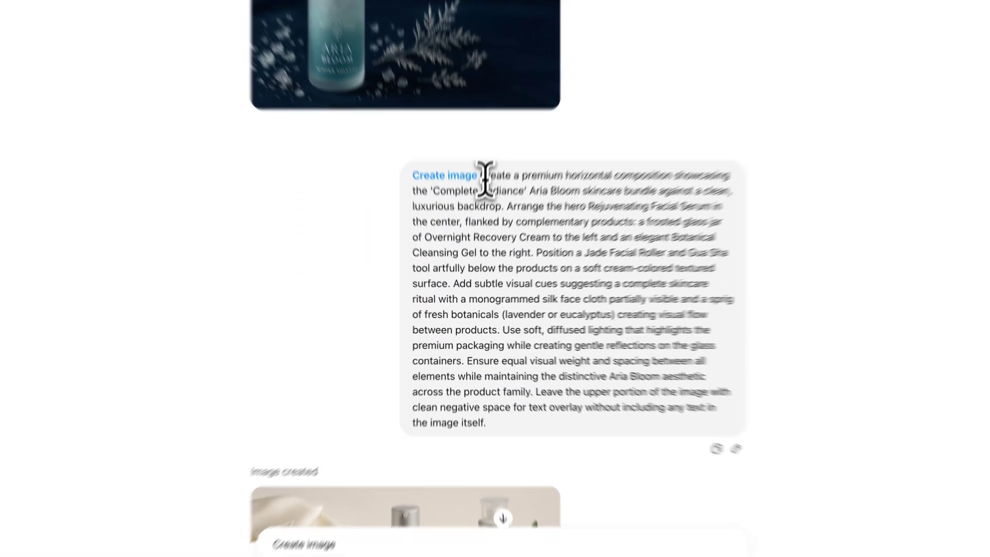
Step: Highlight the Complete Radiance bundle prompt, then view its cream, serum and gel image full size
{"action": "left_click_drag", "start_coordinate": [478, 206], "coordinate": [623, 417]}
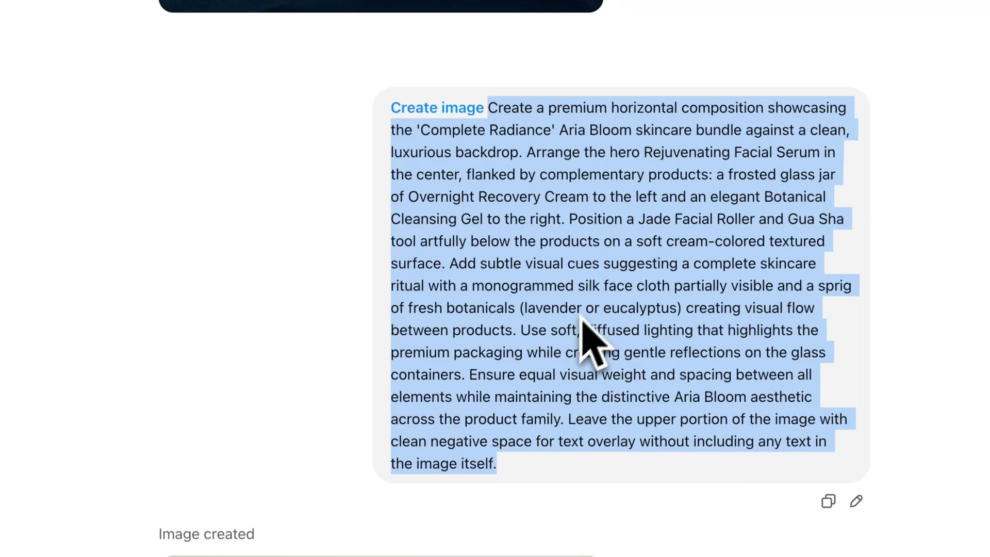
{"action": "left_click", "coordinate": [313, 329]}
{"action": "scroll", "coordinate": [313, 329], "scroll_direction": "down", "scroll_amount": 5}
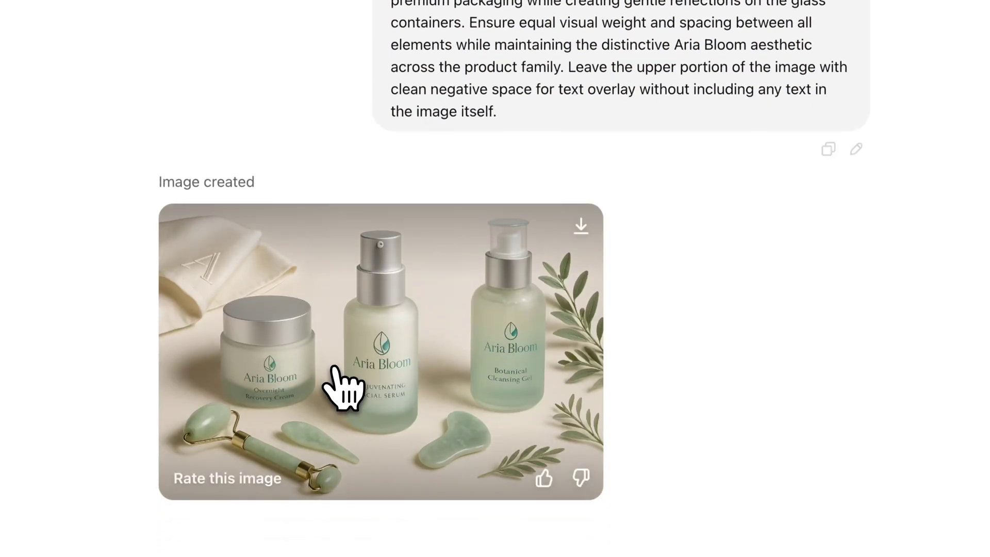
{"action": "left_click", "coordinate": [341, 380]}
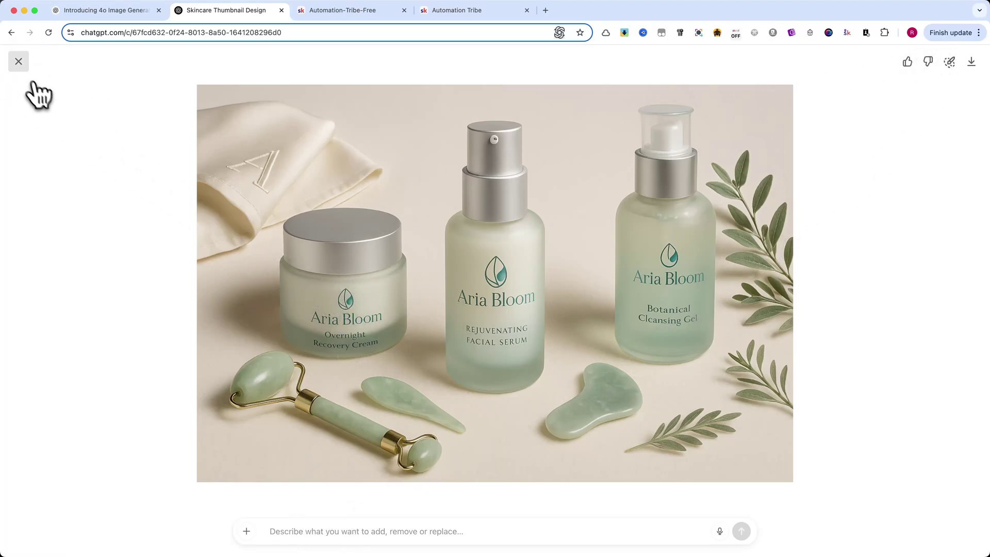
{"action": "left_click", "coordinate": [18, 62]}
{"action": "scroll", "coordinate": [404, 305], "scroll_direction": "down", "scroll_amount": 3}
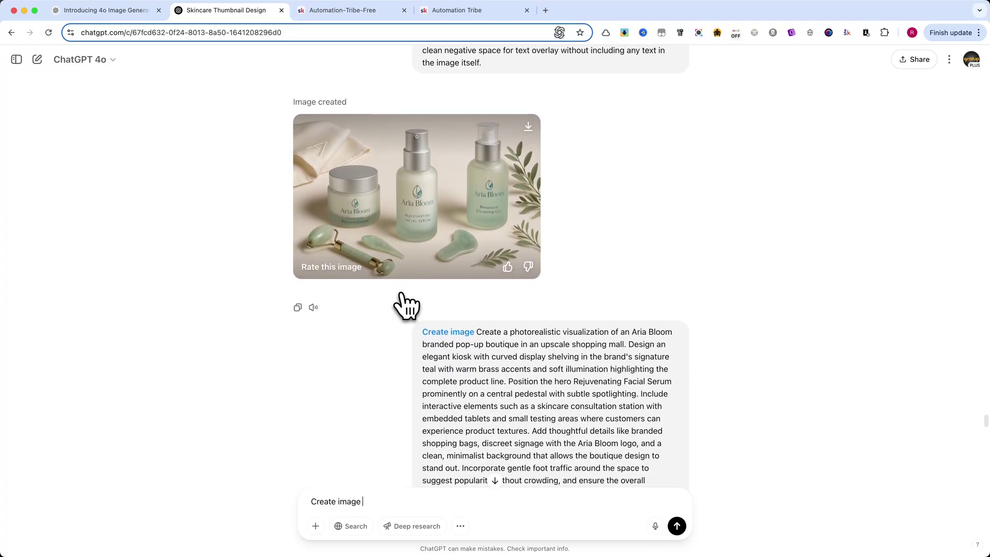
{"action": "scroll", "coordinate": [404, 305], "scroll_direction": "down", "scroll_amount": 2}
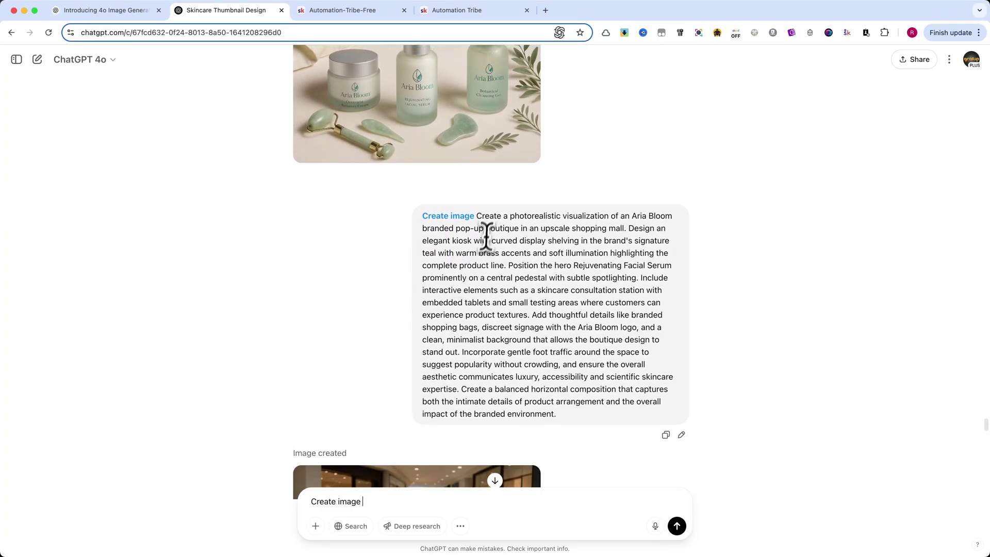
{"action": "left_click_drag", "start_coordinate": [477, 216], "coordinate": [515, 278]}
{"action": "left_click_drag", "start_coordinate": [499, 244], "coordinate": [595, 410]}
{"action": "scroll", "coordinate": [550, 346], "scroll_direction": "down", "scroll_amount": 3}
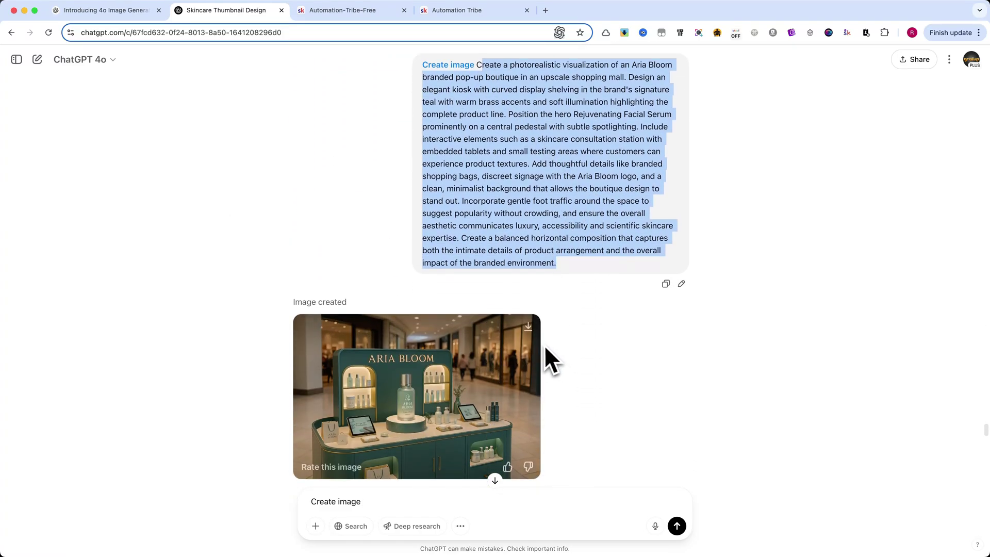
{"action": "scroll", "coordinate": [543, 345], "scroll_direction": "down", "scroll_amount": 2}
{"action": "left_click", "coordinate": [508, 357]}
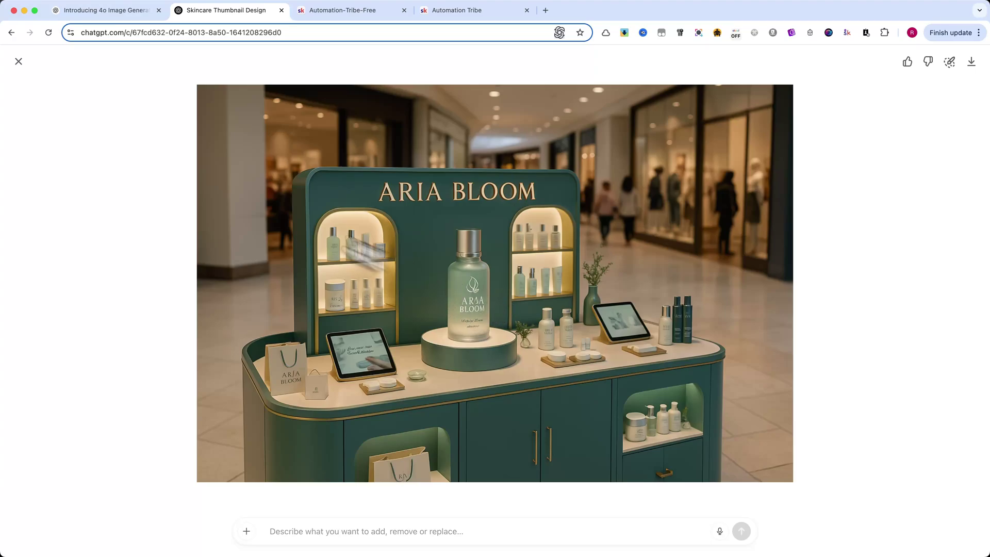
{"action": "left_click", "coordinate": [19, 62]}
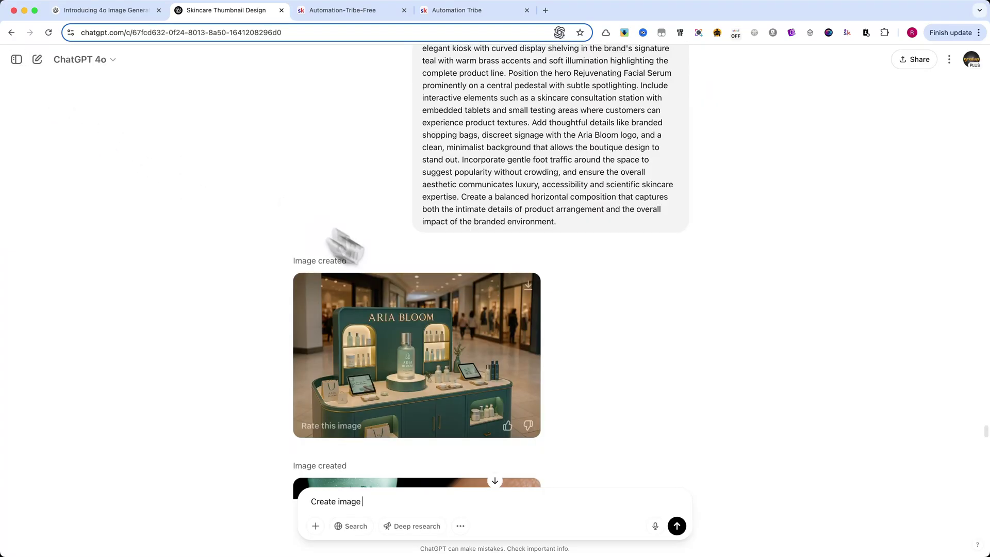
{"action": "scroll", "coordinate": [426, 294], "scroll_direction": "down", "scroll_amount": 5}
{"action": "scroll", "coordinate": [425, 294], "scroll_direction": "down", "scroll_amount": 5}
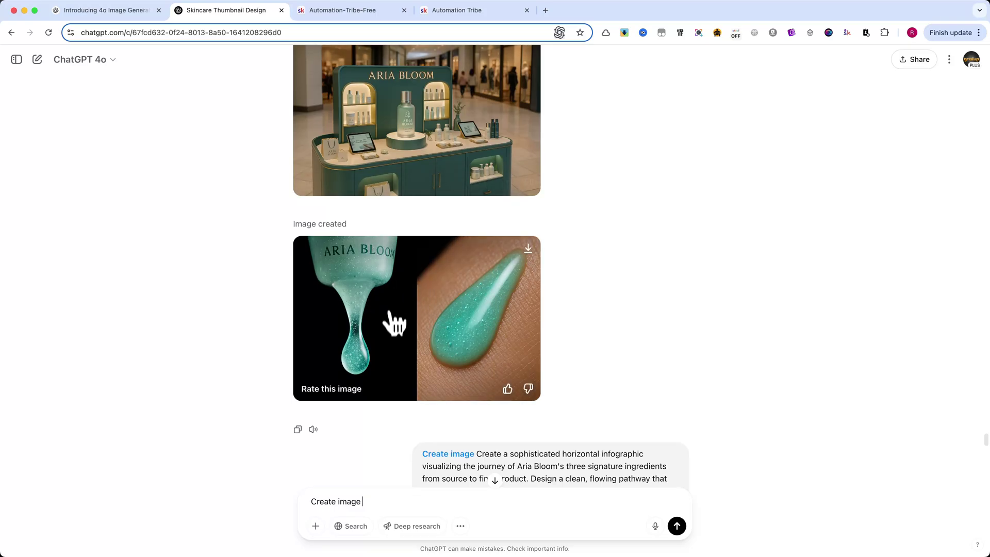
{"action": "scroll", "coordinate": [396, 324], "scroll_direction": "up", "scroll_amount": 1}
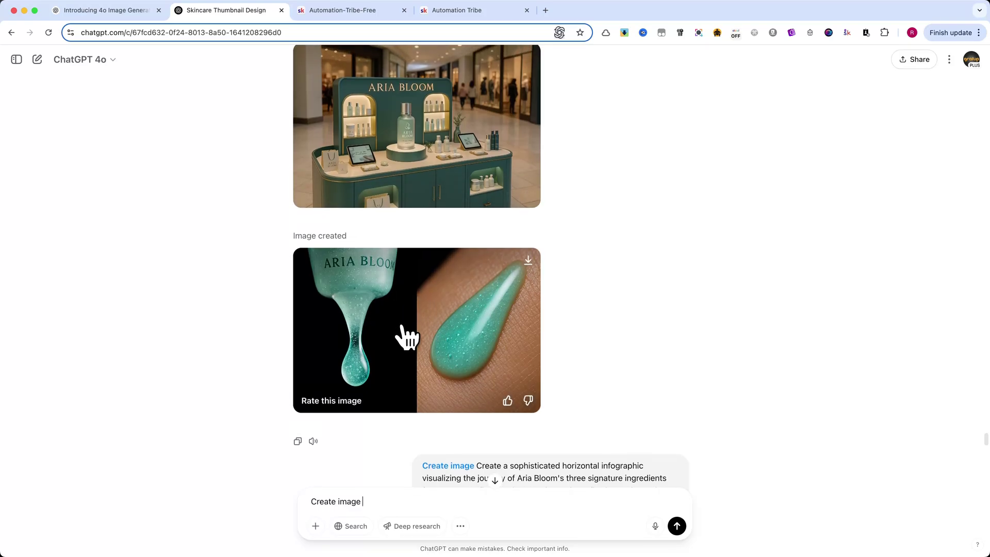
{"action": "scroll", "coordinate": [369, 333], "scroll_direction": "up", "scroll_amount": 1}
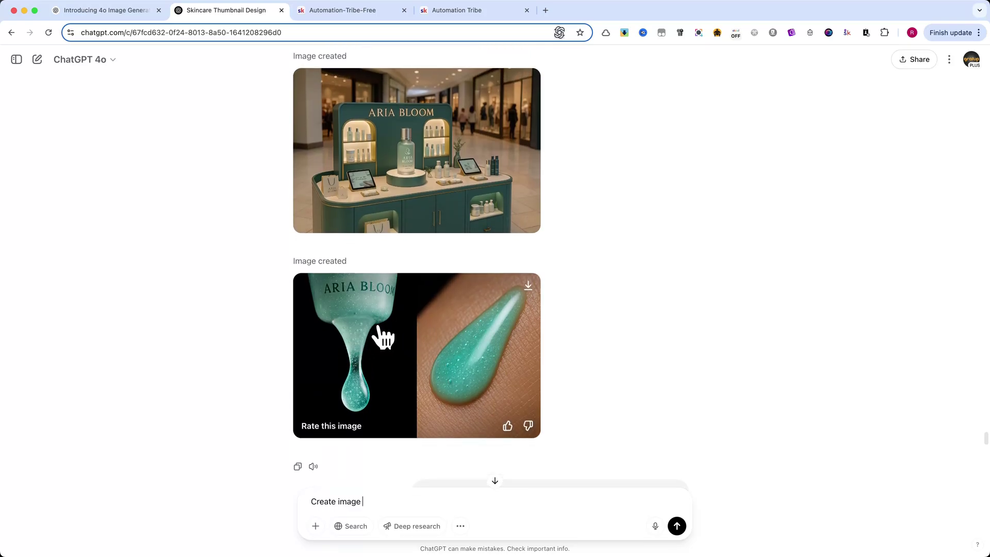
{"action": "left_click", "coordinate": [383, 337]}
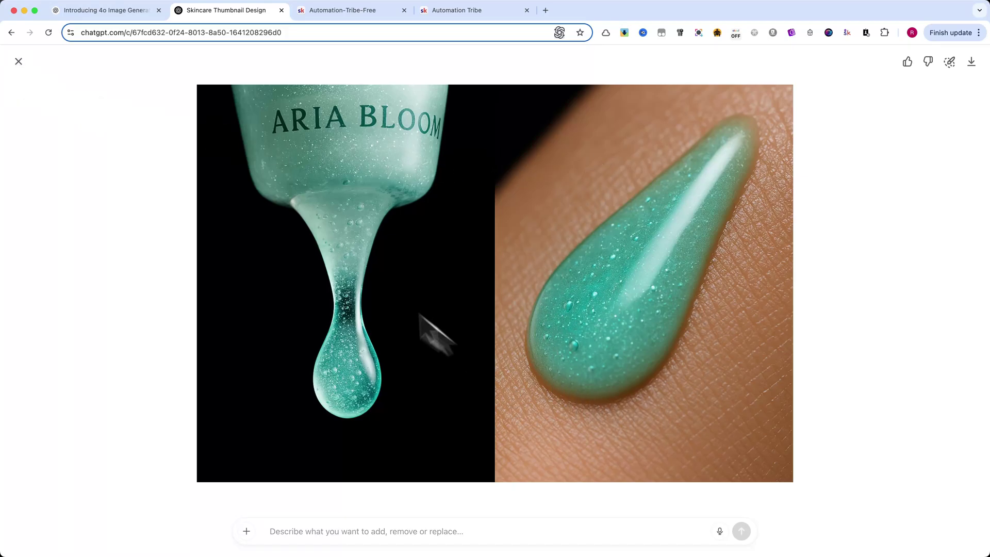
{"action": "left_click", "coordinate": [19, 61]}
{"action": "scroll", "coordinate": [433, 325], "scroll_direction": "down", "scroll_amount": 3}
{"action": "scroll", "coordinate": [434, 325], "scroll_direction": "down", "scroll_amount": 3}
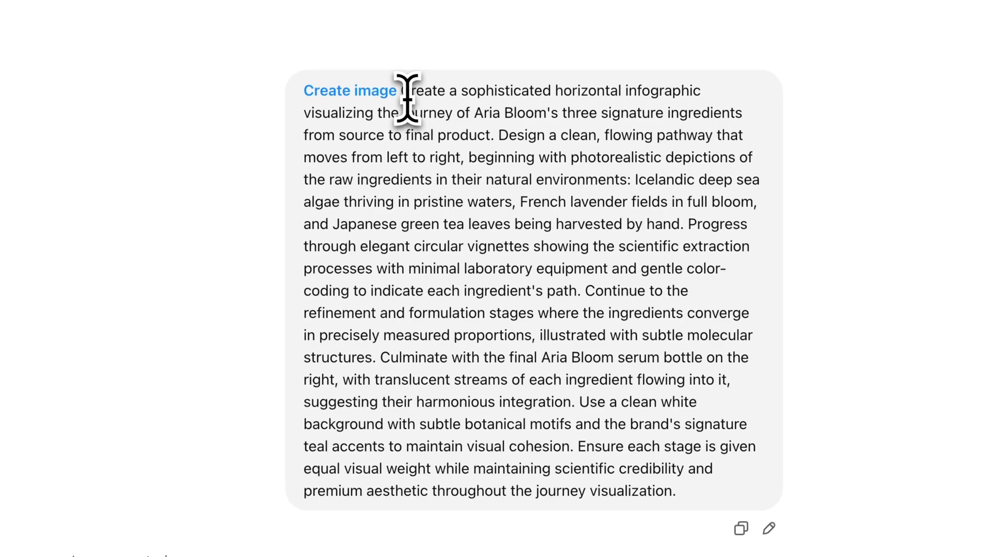
{"action": "left_click_drag", "start_coordinate": [405, 90], "coordinate": [675, 491]}
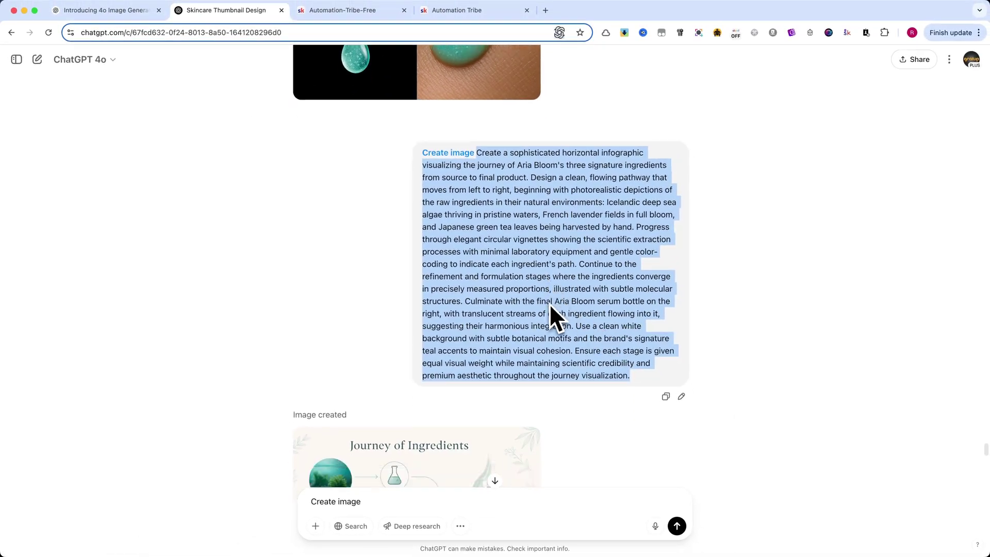
{"action": "scroll", "coordinate": [550, 304], "scroll_direction": "down", "scroll_amount": 5}
{"action": "left_click", "coordinate": [549, 310]}
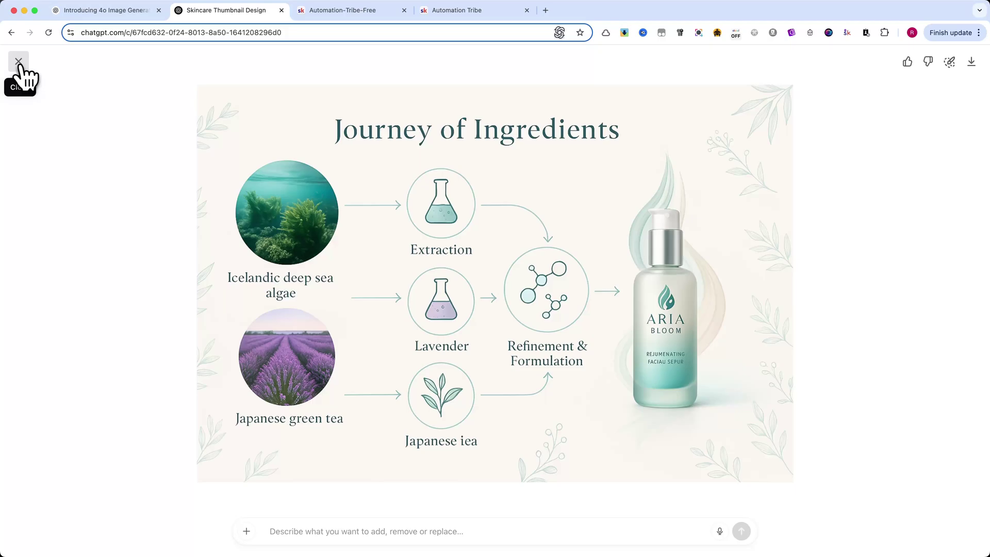
{"action": "left_click", "coordinate": [19, 61]}
{"action": "scroll", "coordinate": [480, 325], "scroll_direction": "down", "scroll_amount": 3}
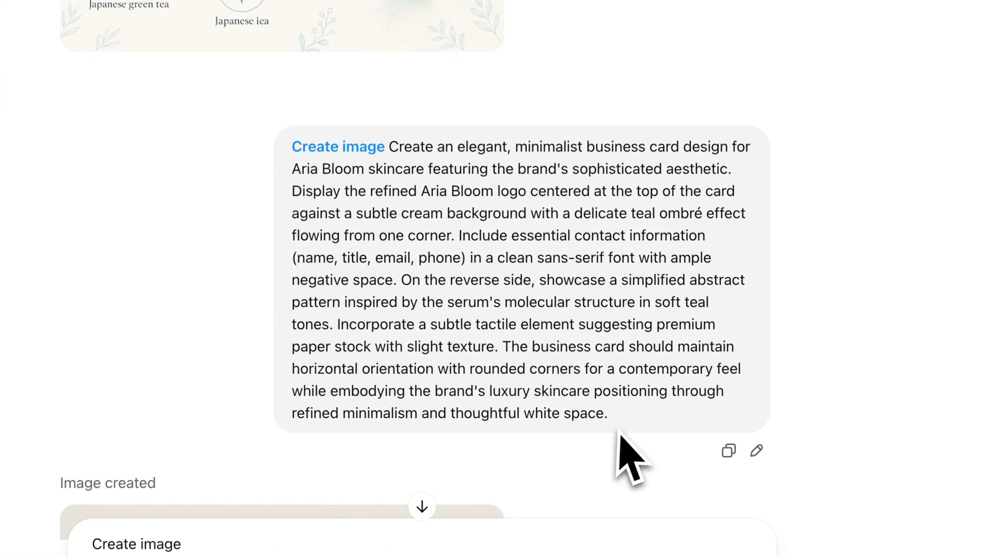
{"action": "left_click_drag", "start_coordinate": [610, 413], "coordinate": [384, 147]}
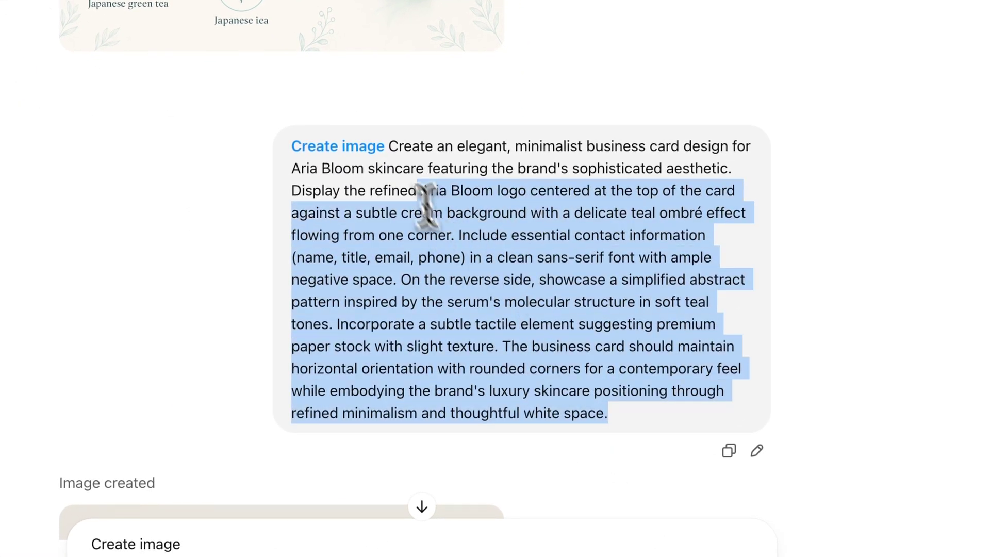
{"action": "left_click", "coordinate": [433, 233]}
{"action": "scroll", "coordinate": [465, 310], "scroll_direction": "down", "scroll_amount": 5}
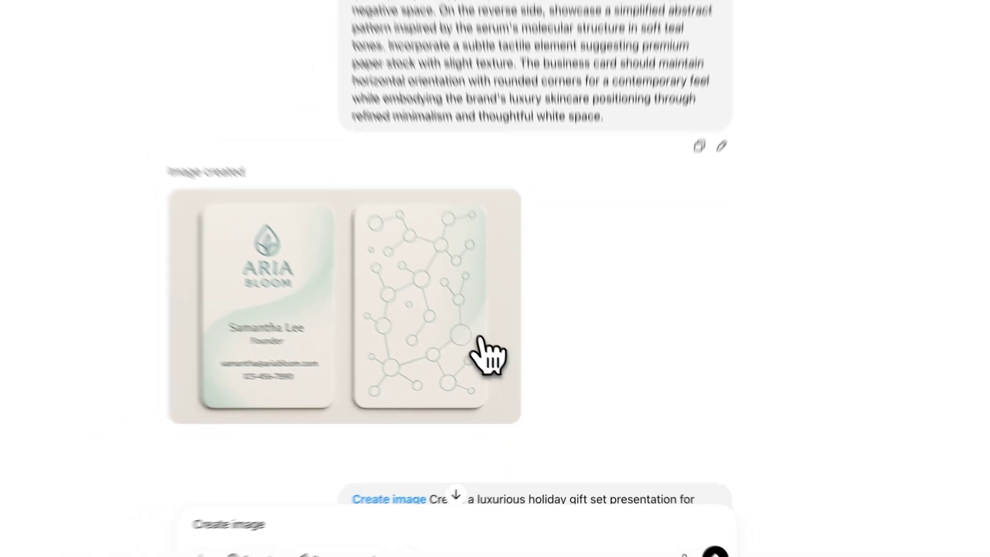
{"action": "left_click", "coordinate": [488, 355]}
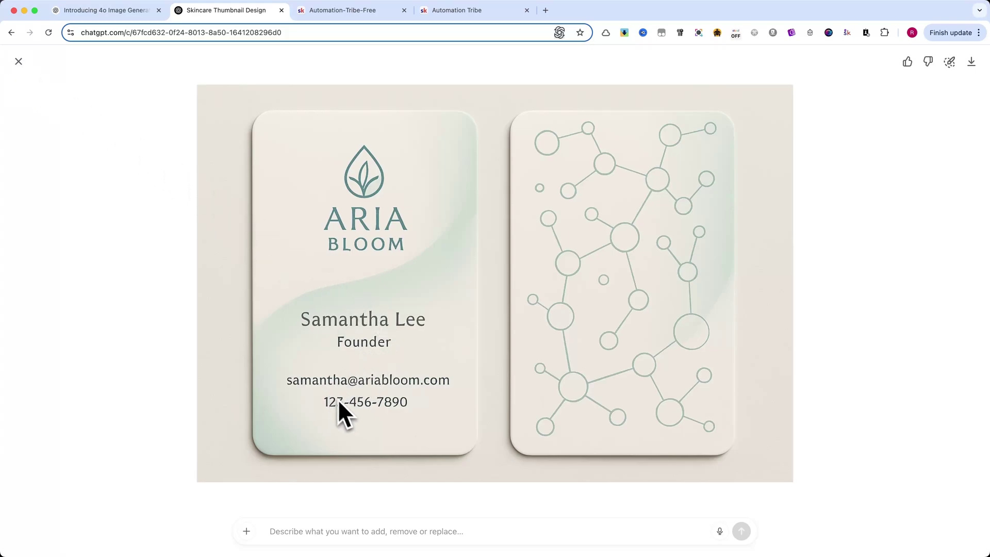
{"action": "left_click", "coordinate": [18, 62]}
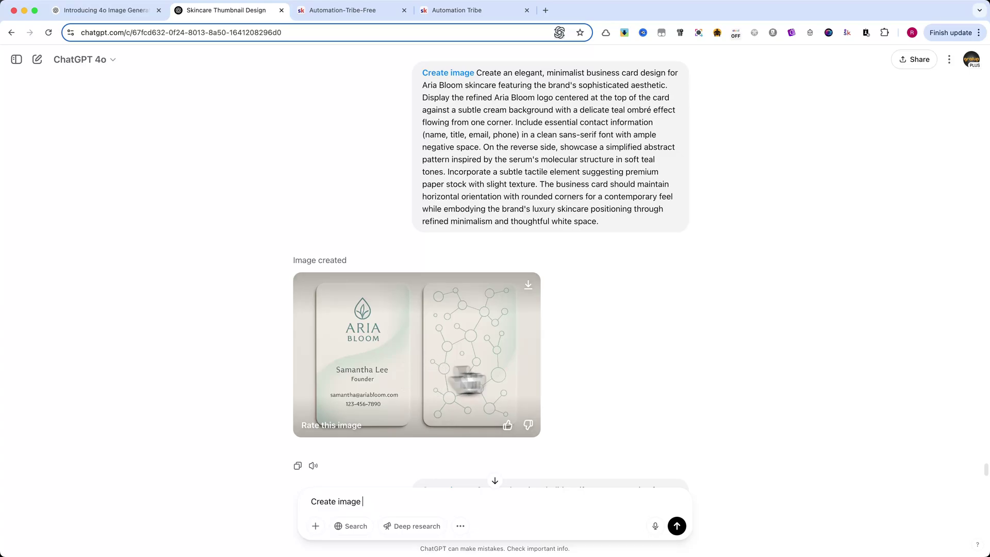
{"action": "scroll", "coordinate": [603, 363], "scroll_direction": "down", "scroll_amount": 8}
{"action": "scroll", "coordinate": [603, 363], "scroll_direction": "down", "scroll_amount": 5}
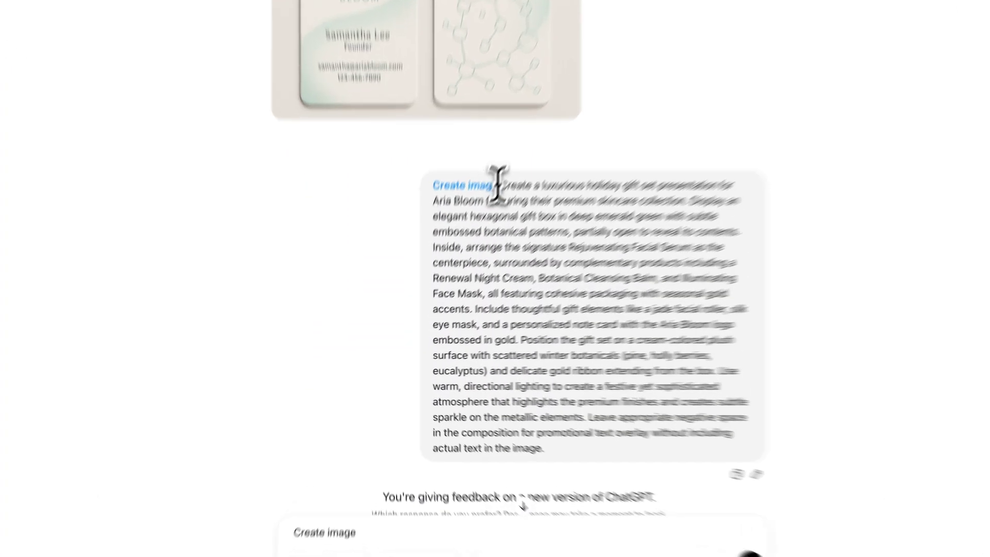
Step: Highlight the holiday gift set prompt and view Response 1's gift-box image full size
{"action": "left_click_drag", "start_coordinate": [499, 185], "coordinate": [686, 495]}
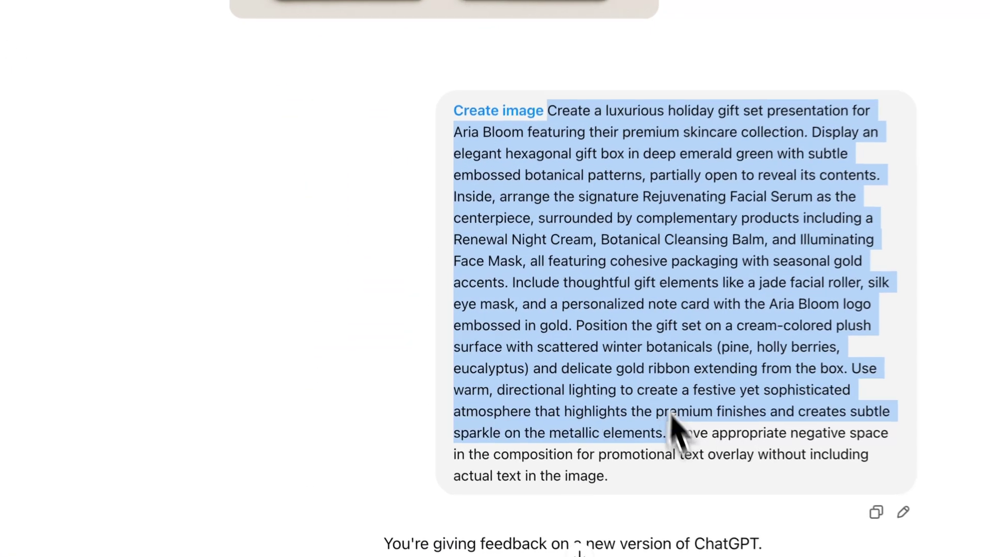
{"action": "left_click", "coordinate": [674, 372]}
{"action": "scroll", "coordinate": [364, 370], "scroll_direction": "down", "scroll_amount": 5}
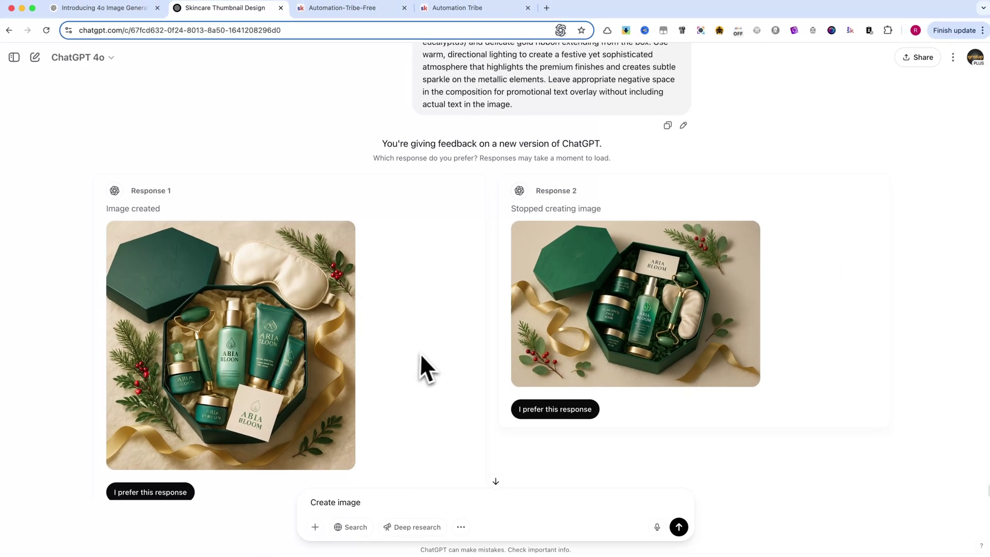
{"action": "left_click", "coordinate": [295, 318]}
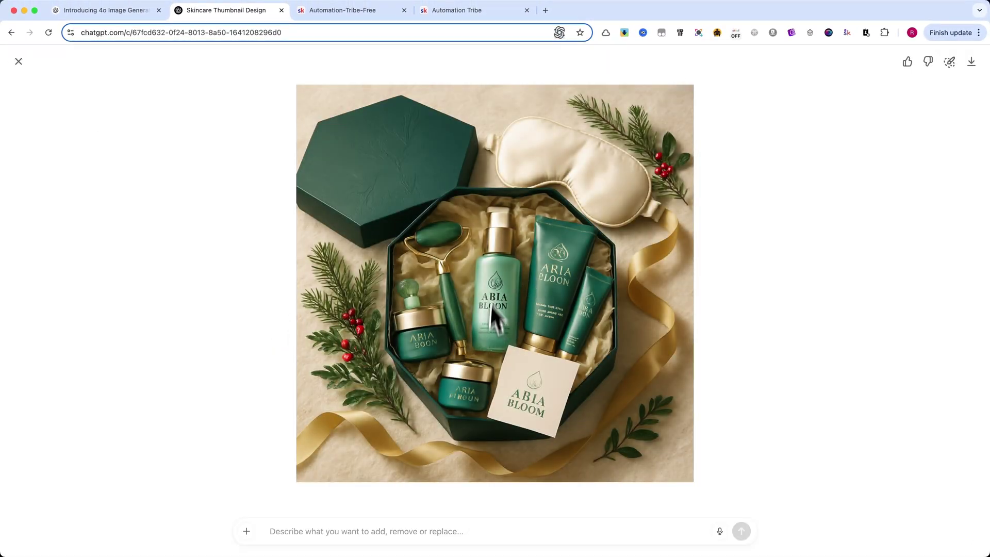
{"action": "key", "text": "Escape"}
Step: View Response 2's gift-box image full size, then move to the Automation-Tribe-Free community
{"action": "left_click", "coordinate": [522, 310]}
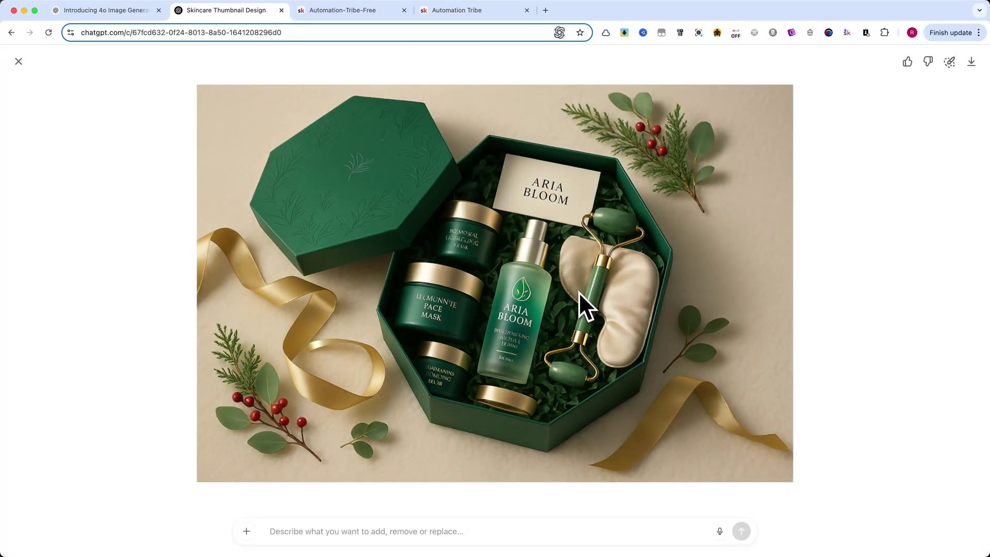
{"action": "key", "text": "Escape"}
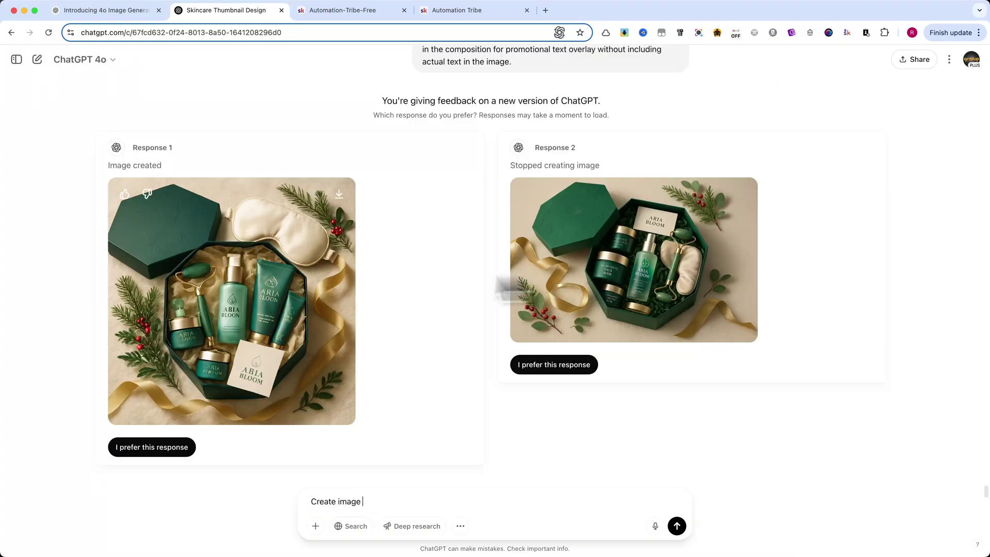
{"action": "mouse_move", "coordinate": [634, 261]}
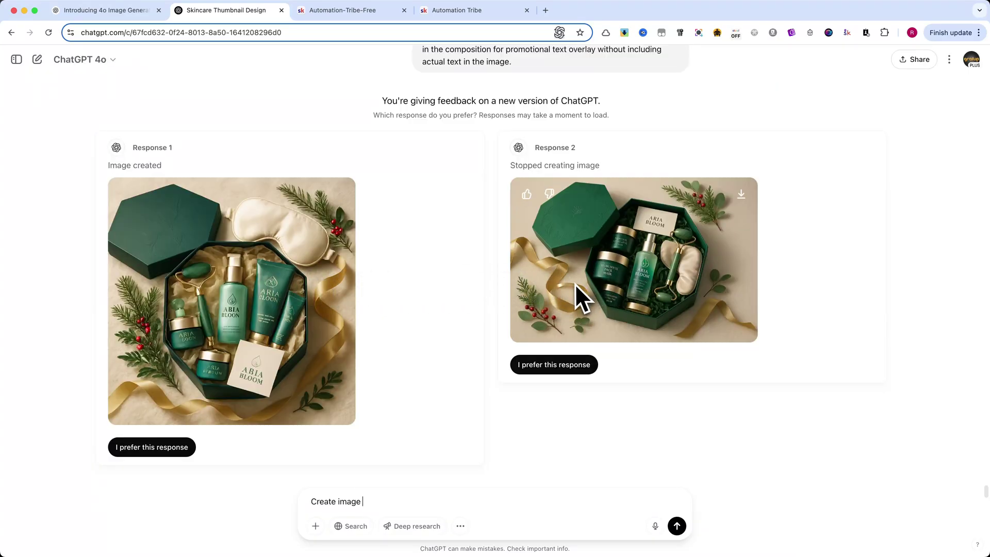
{"action": "scroll", "coordinate": [575, 283], "scroll_direction": "up", "scroll_amount": 3}
{"action": "scroll", "coordinate": [572, 297], "scroll_direction": "down", "scroll_amount": 2}
{"action": "scroll", "coordinate": [491, 432], "scroll_direction": "down", "scroll_amount": 1}
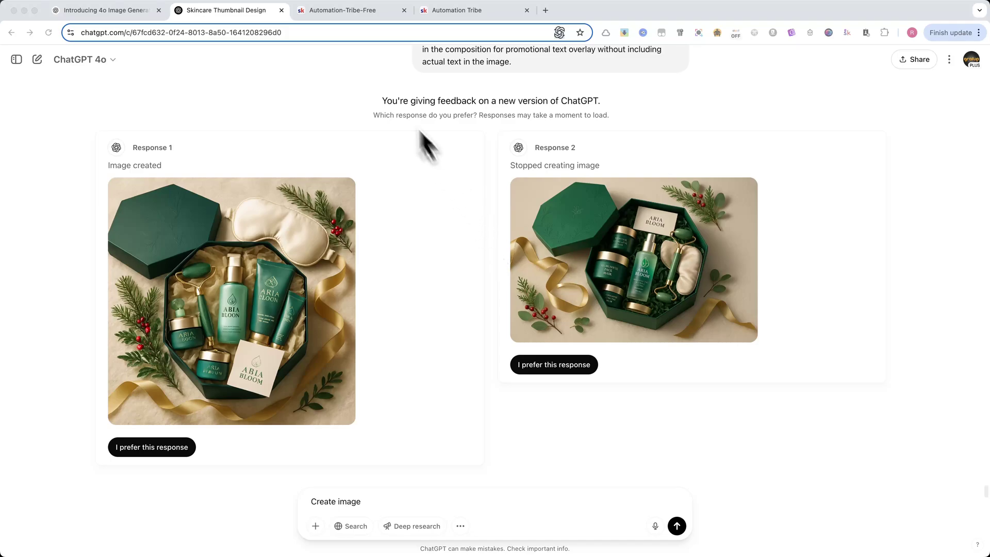
{"action": "left_click", "coordinate": [344, 10]}
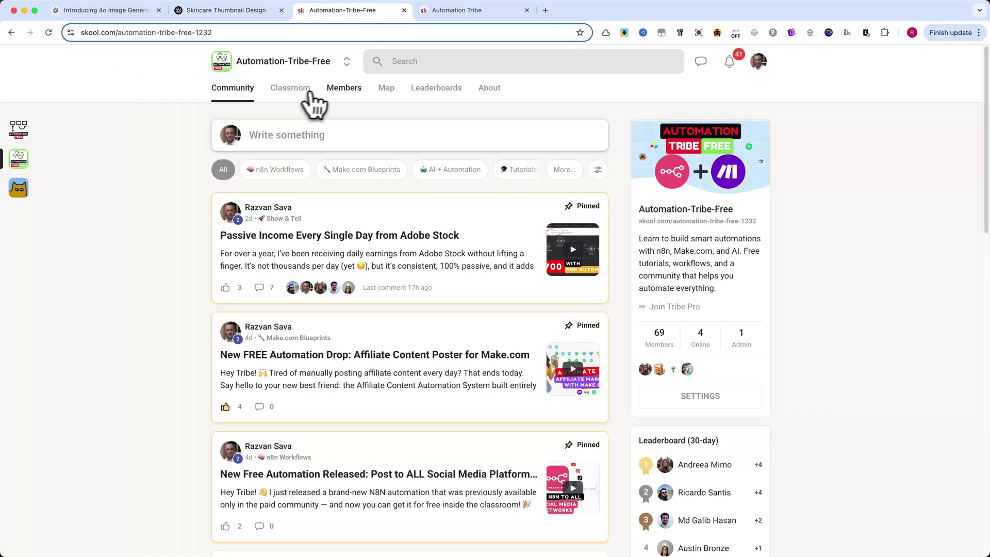
Step: Open the Classroom in Automation-Tribe-Free and Automation Tribe, ending on the free course list
{"action": "left_click", "coordinate": [289, 87]}
{"action": "left_click", "coordinate": [457, 9]}
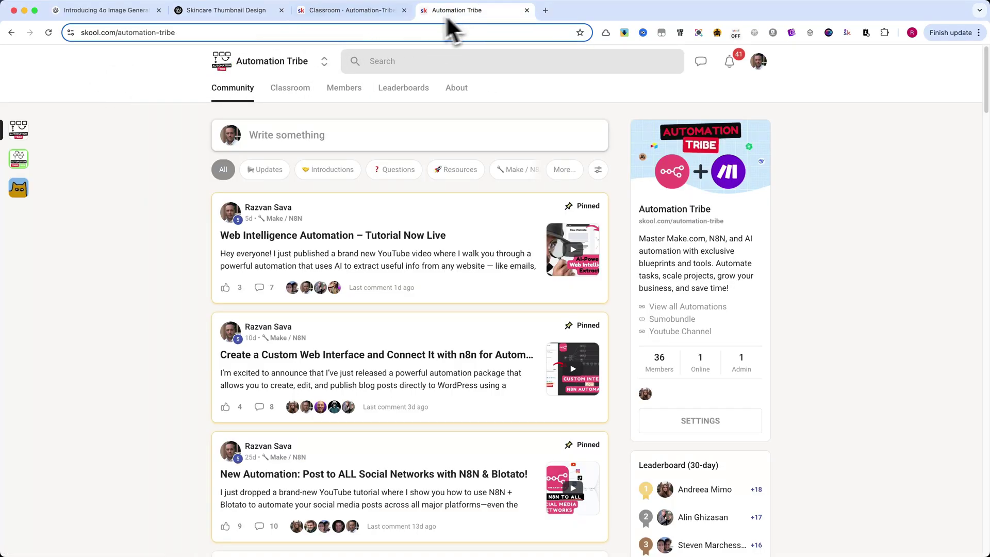
{"action": "left_click", "coordinate": [290, 87]}
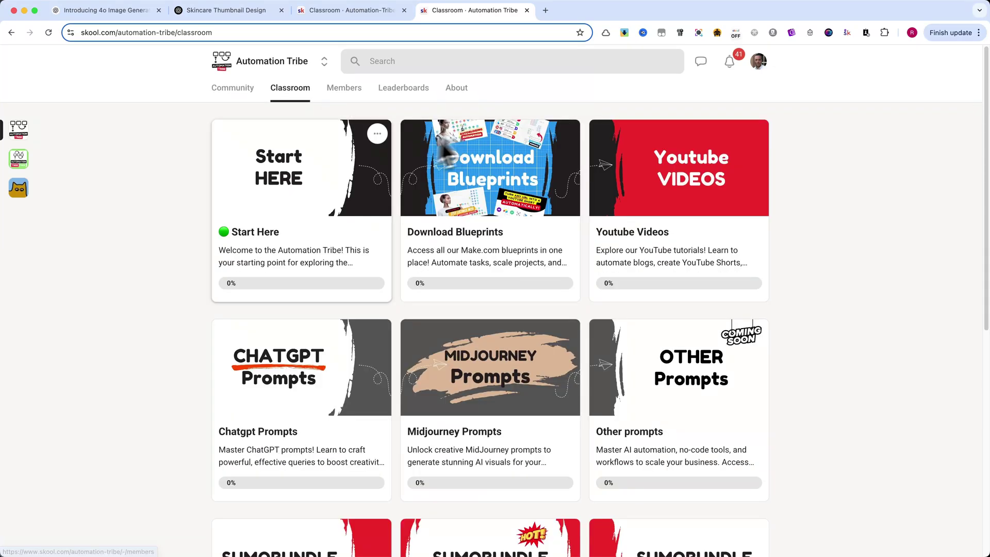
{"action": "left_click", "coordinate": [350, 10]}
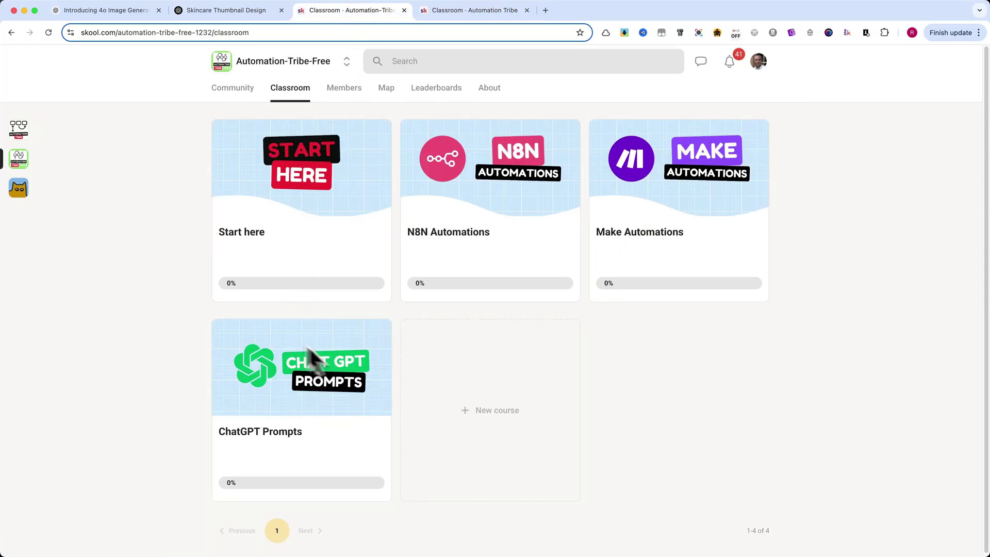